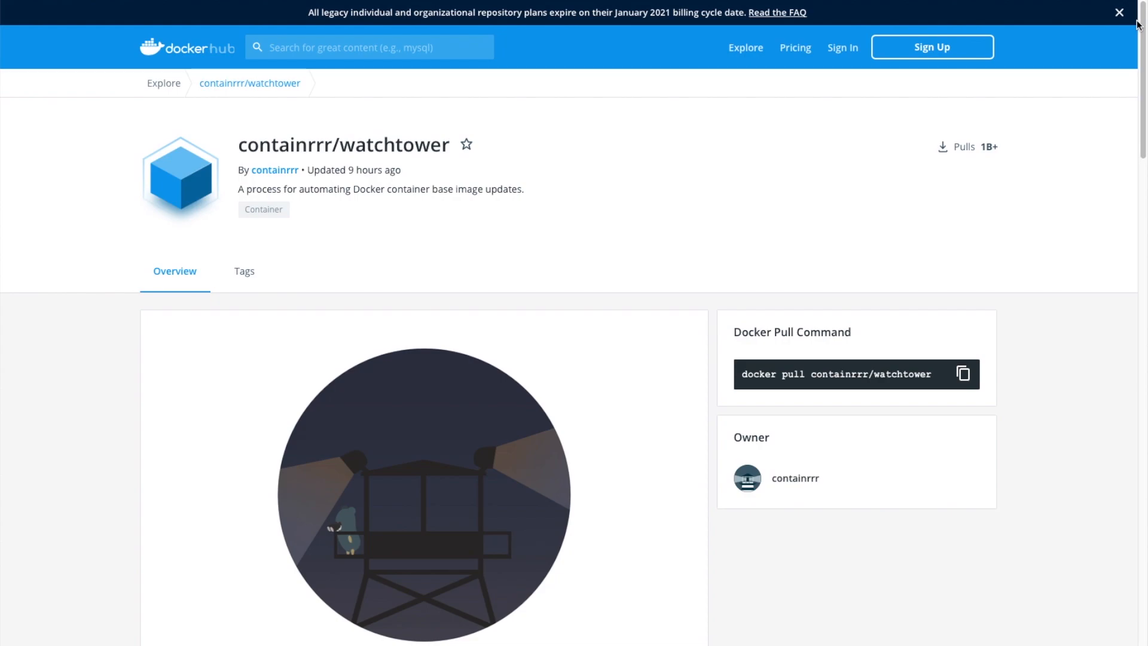
# Step: Read the Quick Start instructions on the containrrr/watchtower Docker Hub page
pyautogui.moveTo(1140, 24); pyautogui.dragTo(1143, 183)
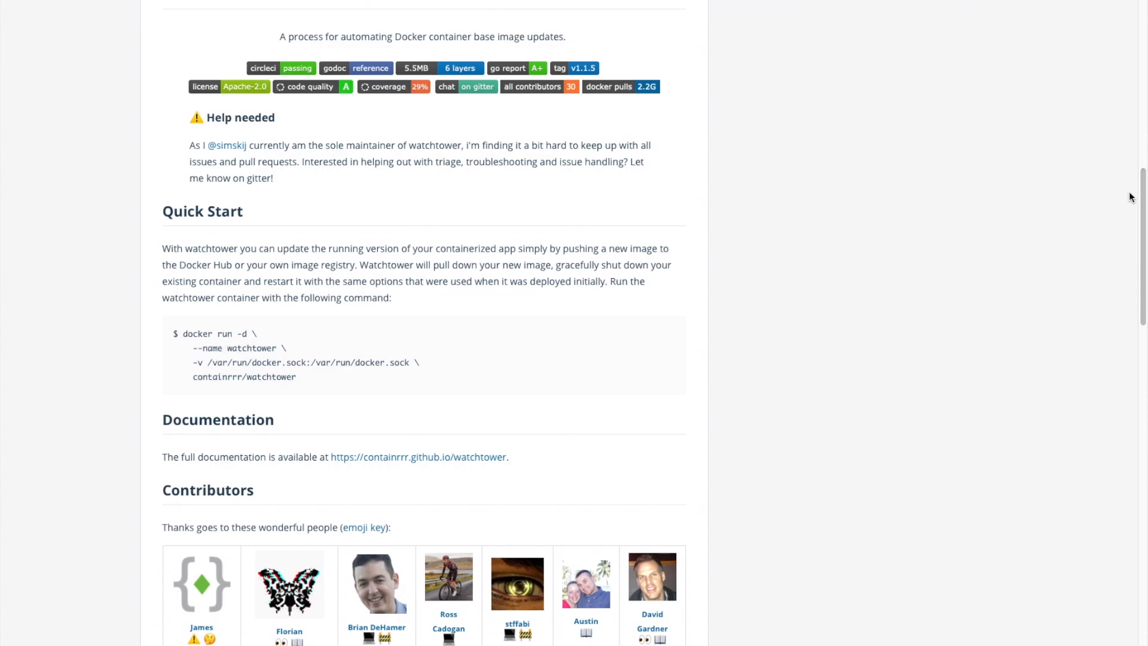
pyautogui.moveTo(1142, 184)
pyautogui.mouseDown()
pyautogui.moveTo(1141, 11)
pyautogui.moveTo(1136, 179)
pyautogui.mouseUp()
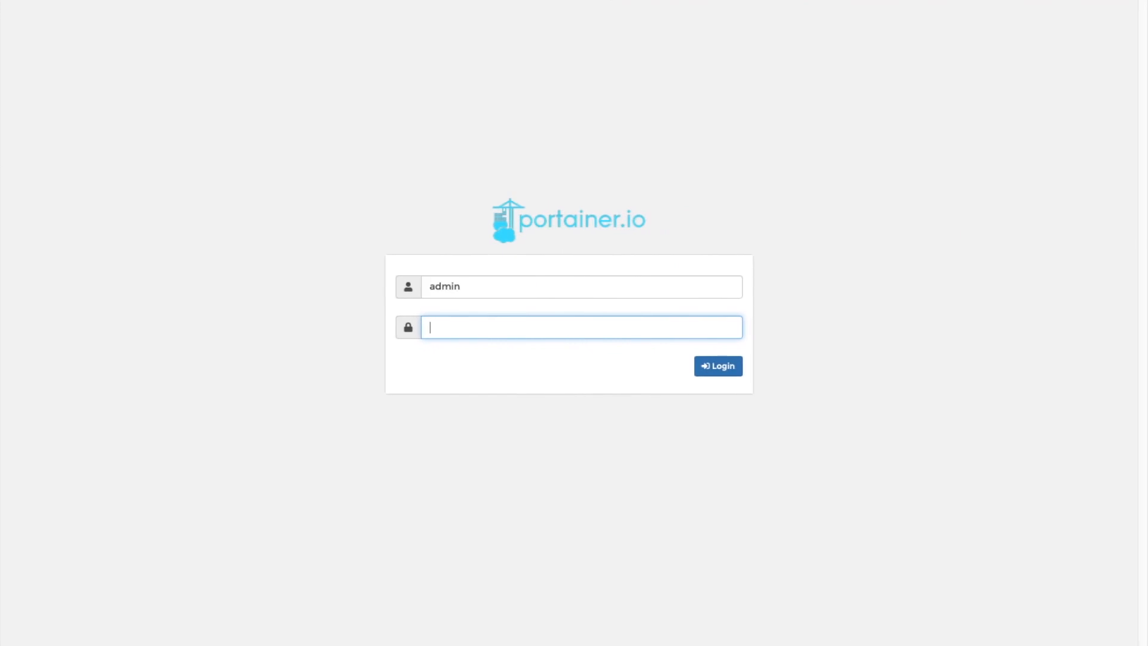
# Step: Switch to Portainer, log in with the account password and open the local endpoint's container list
pyautogui.write('•••••••••')
pyautogui.press('Return')
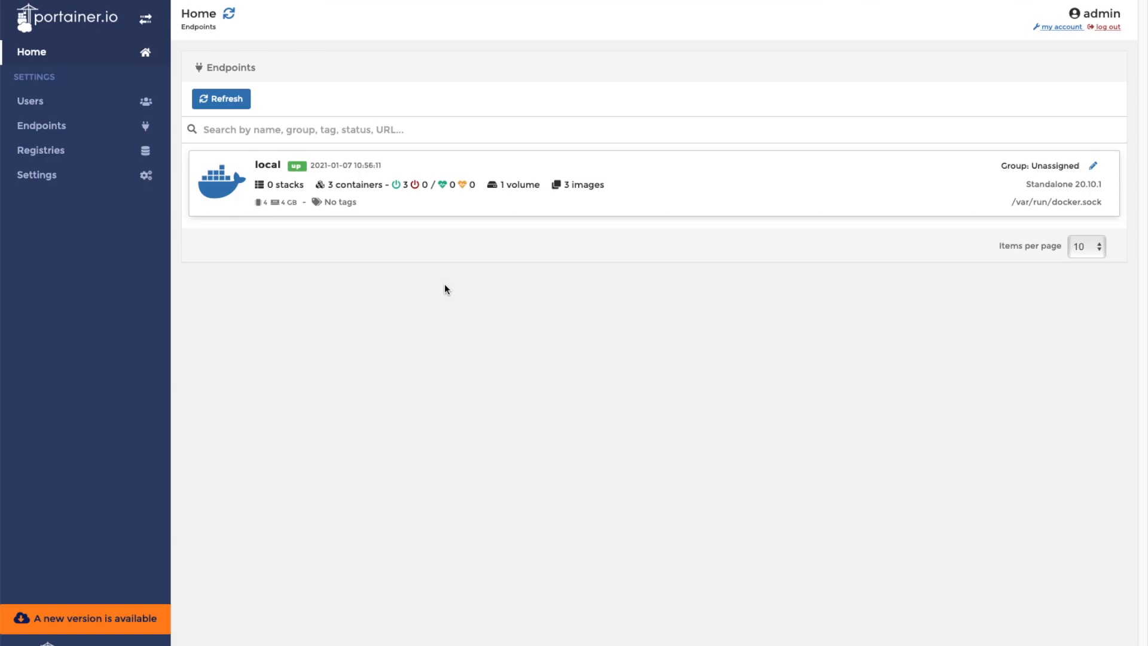
pyautogui.click(679, 199)
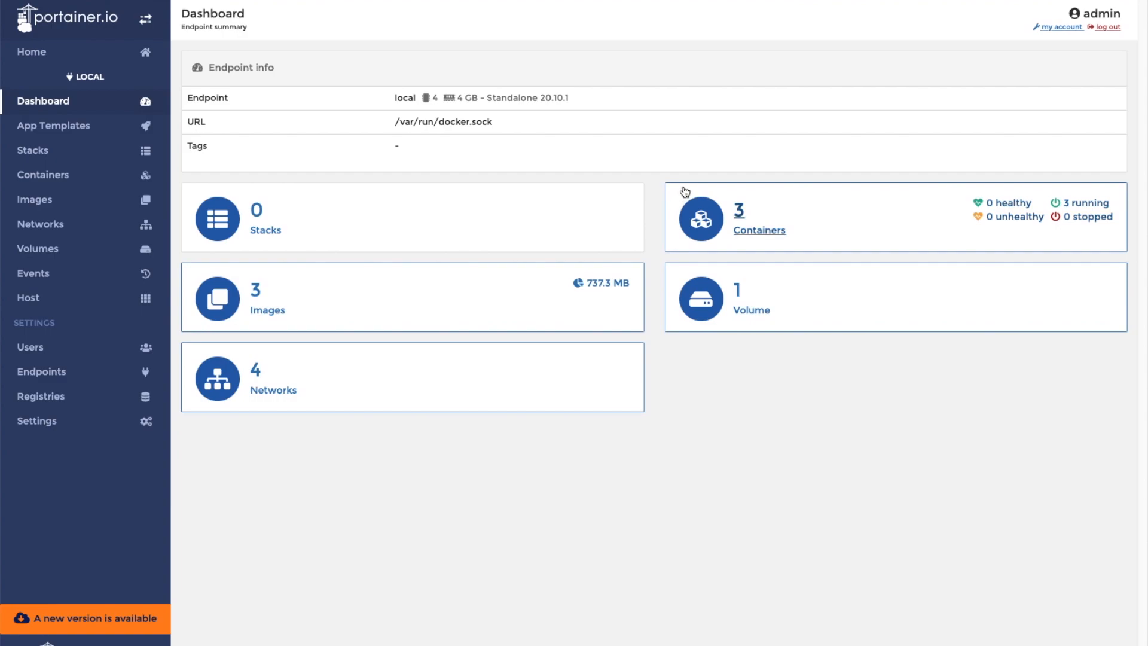
pyautogui.click(684, 191)
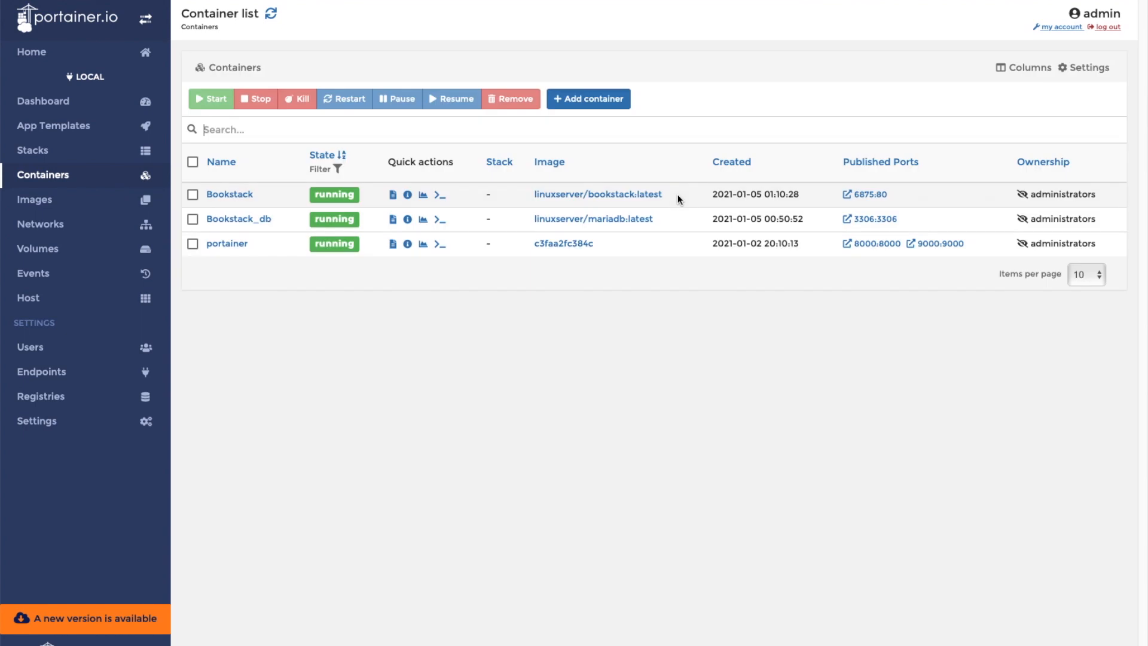
# Step: Start a new container named Watchtower with the DockerHub image containrrr/watchtower
pyautogui.click(616, 101)
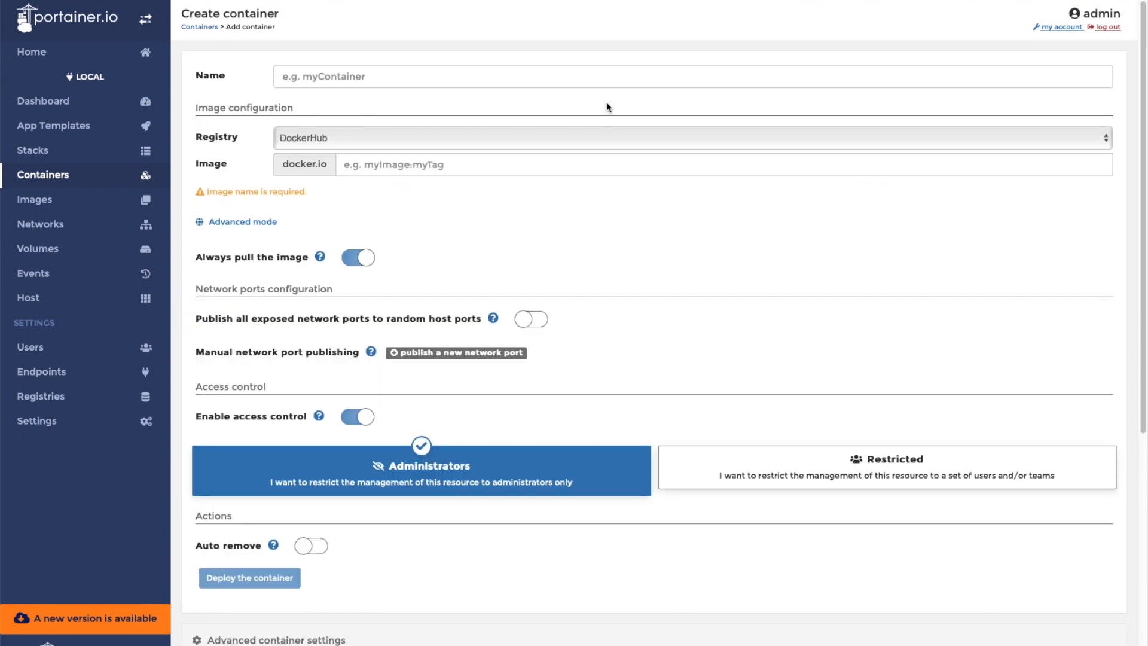
pyautogui.click(621, 82)
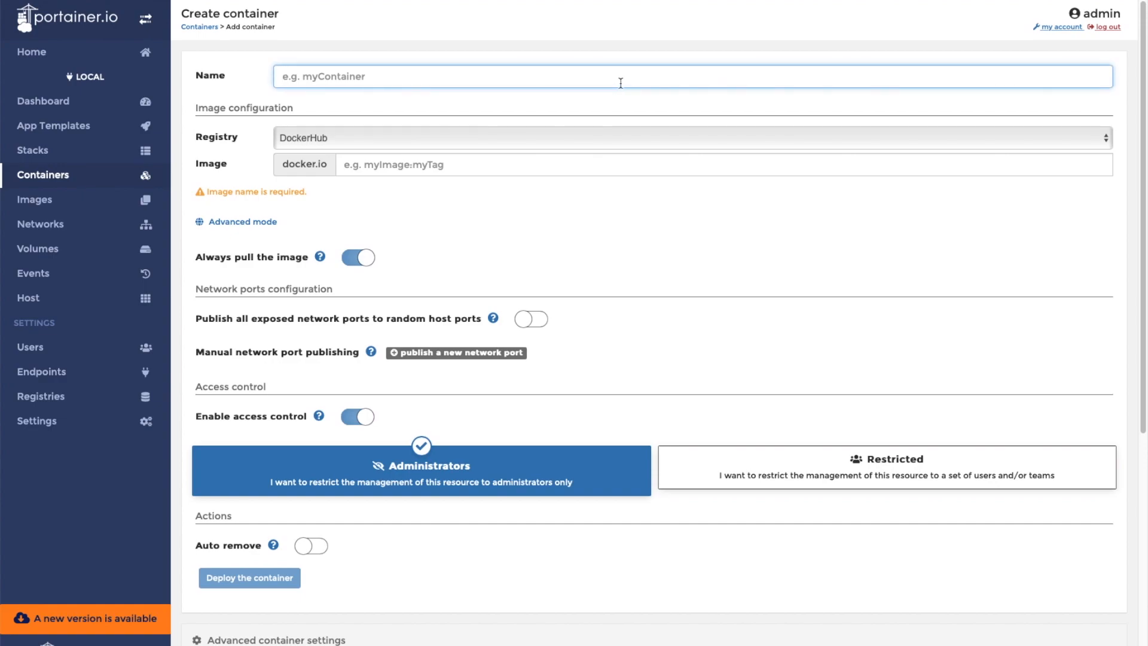
pyautogui.write('Watchtower')
pyautogui.press('Tab')
pyautogui.write('con')
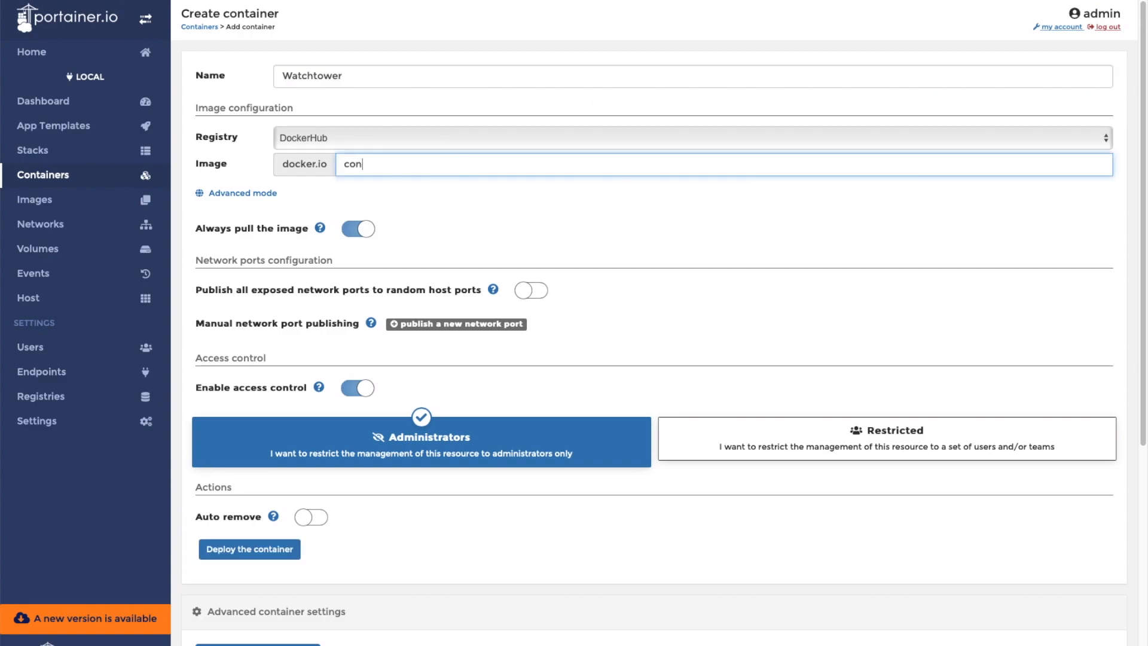
pyautogui.write('tainrrr/watchtower')
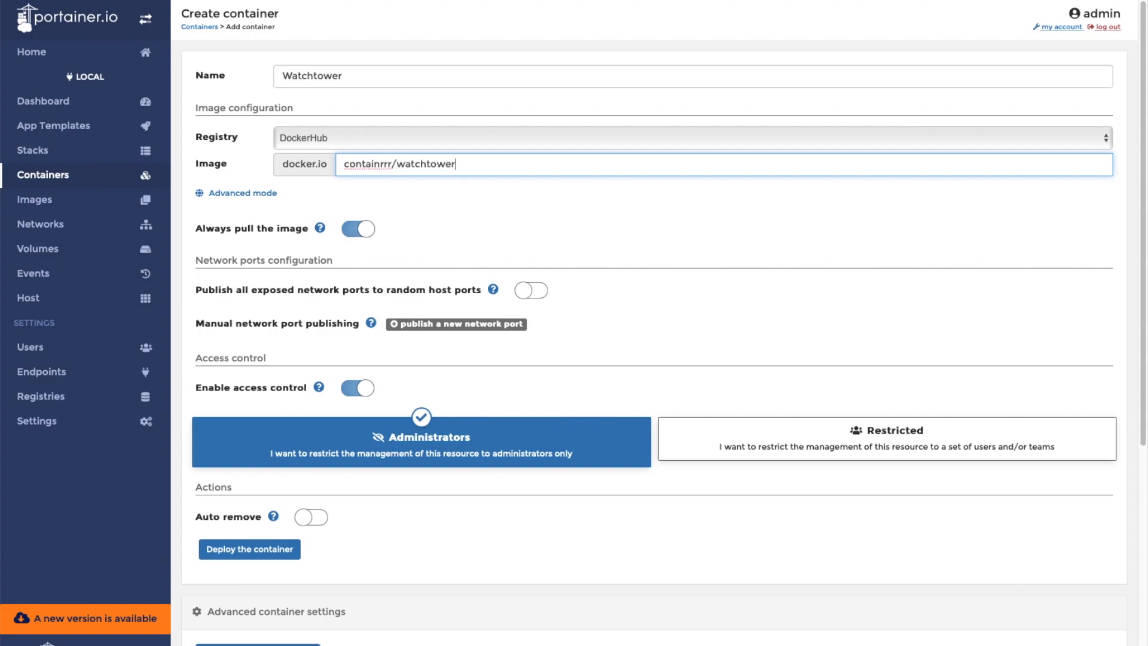
# Step: Add the environment variable WATCHTOWER_RUN_ONCE with the value true to the container
pyautogui.click(1133, 116)
pyautogui.moveTo(1145, 83); pyautogui.dragTo(1144, 298)
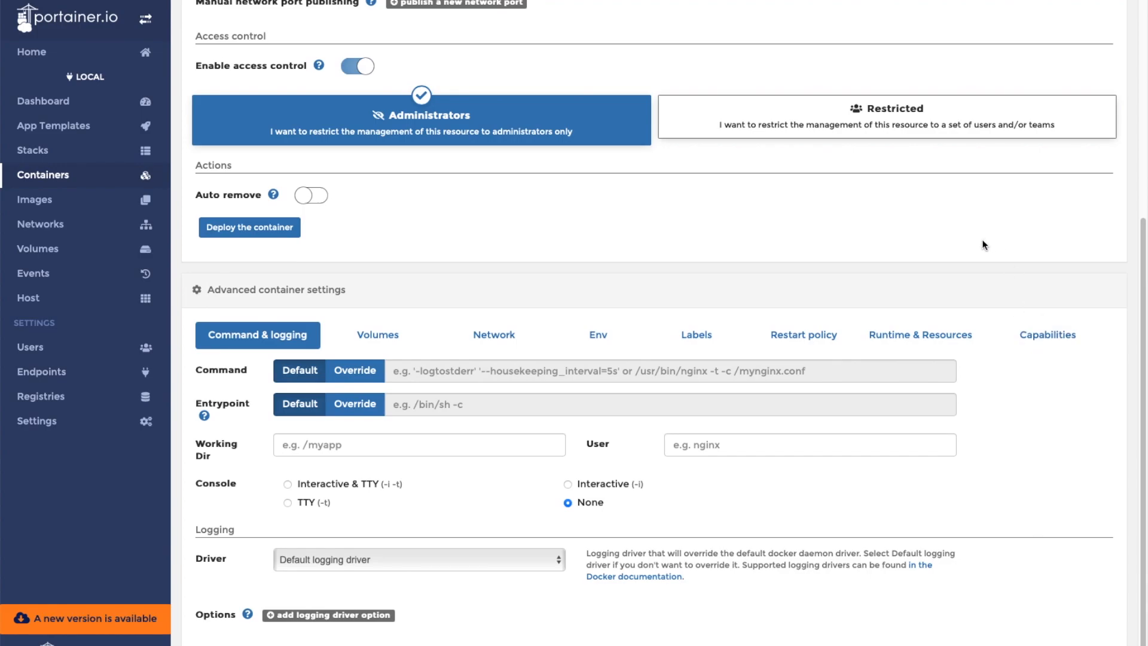
pyautogui.click(610, 335)
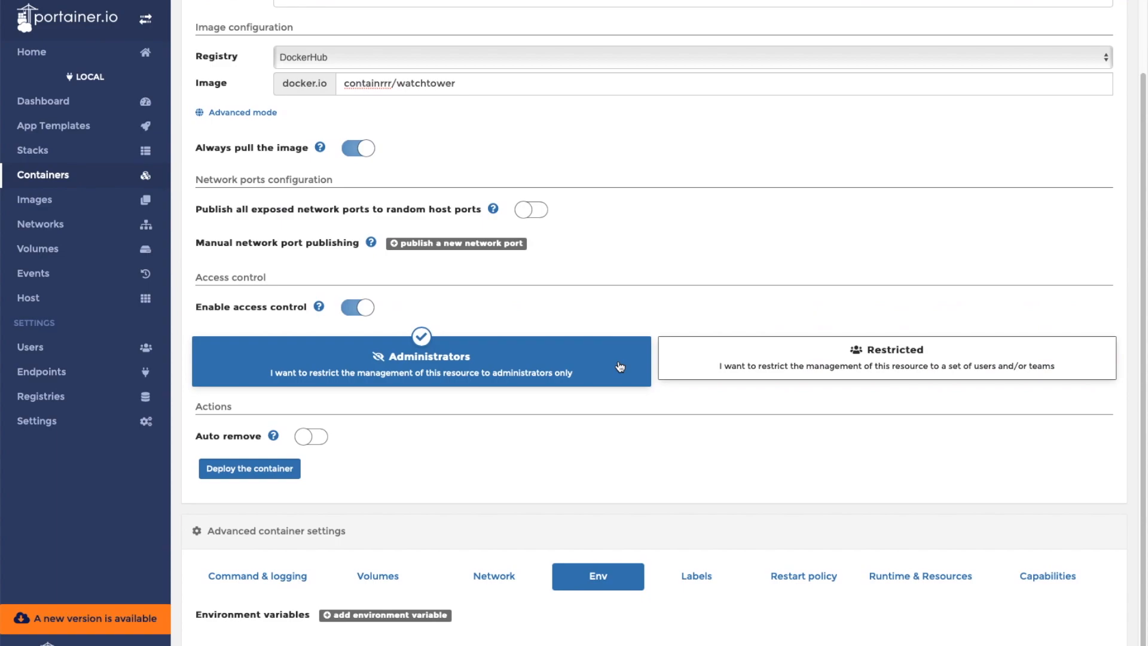
pyautogui.click(423, 617)
pyautogui.scroll(-1, 425, 618)
pyautogui.click(421, 622)
pyautogui.write('WATCHTOWE')
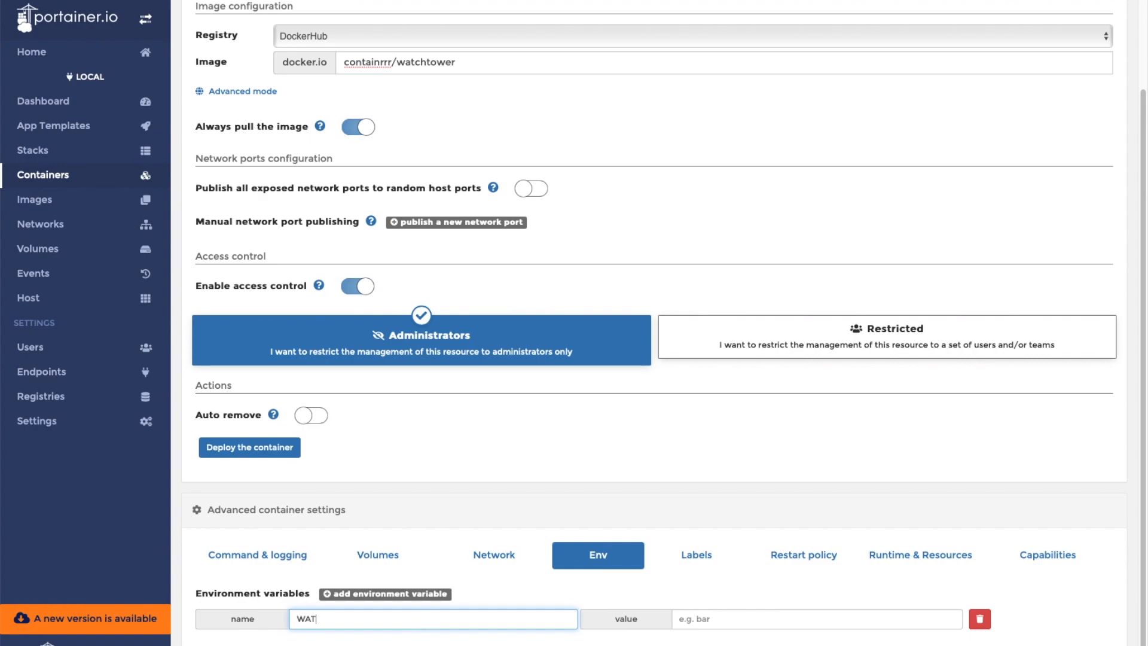
pyautogui.write('R_RUN_ONCE')
pyautogui.press('Tab')
pyautogui.write('true')
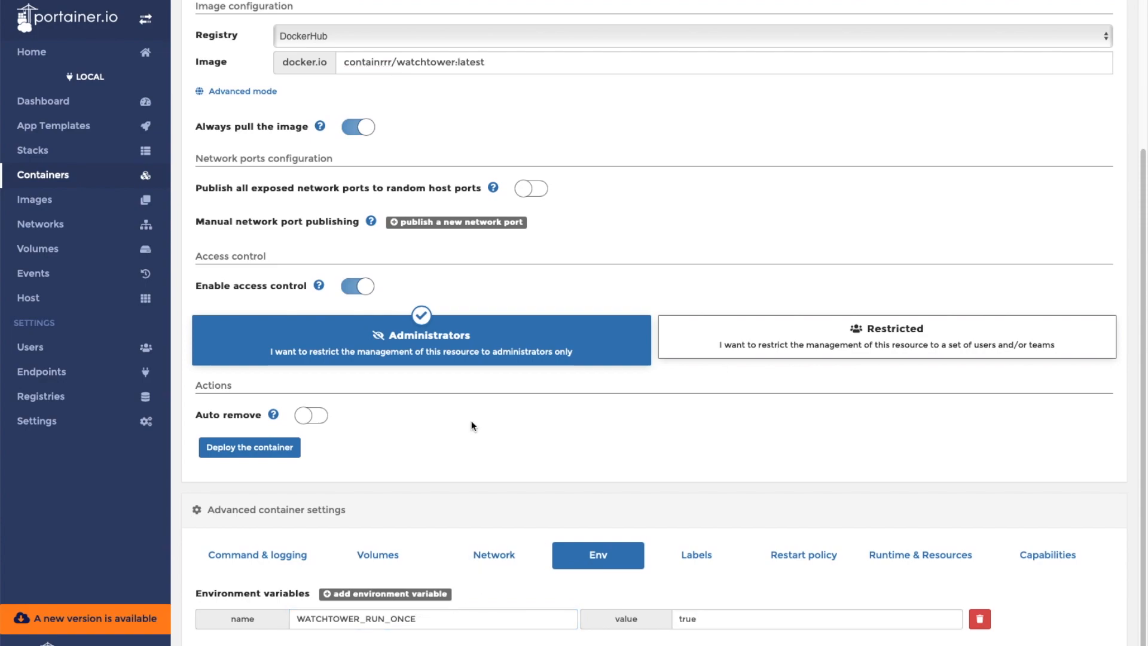
# Step: Add a writable bind mapping from host path /var/run/docker.sock to container path /var/run/docker.sock
pyautogui.click(384, 561)
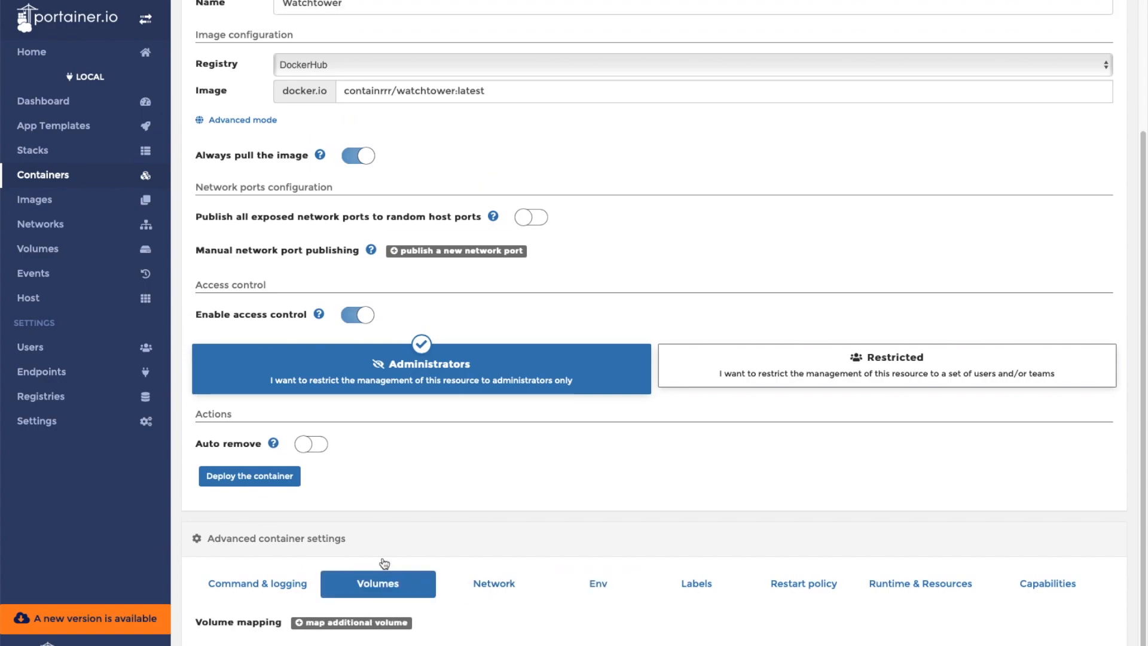
pyautogui.click(380, 623)
pyautogui.scroll(-1, 441, 617)
pyautogui.scroll(-1, 441, 617)
pyautogui.click(448, 595)
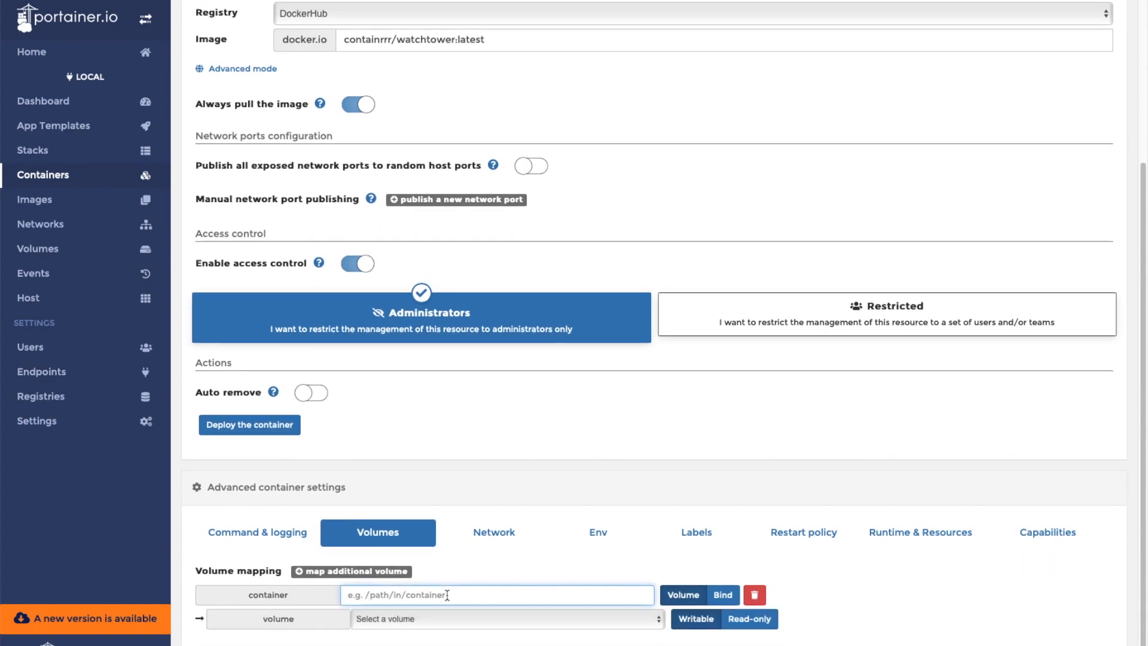
pyautogui.click(723, 594)
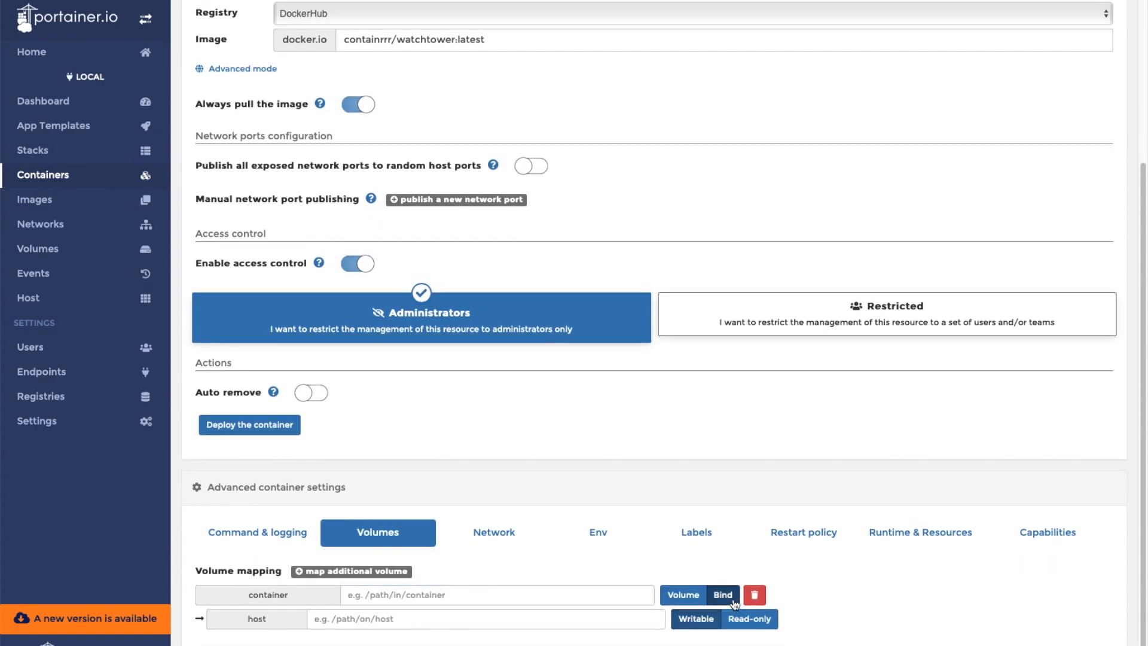
pyautogui.click(569, 599)
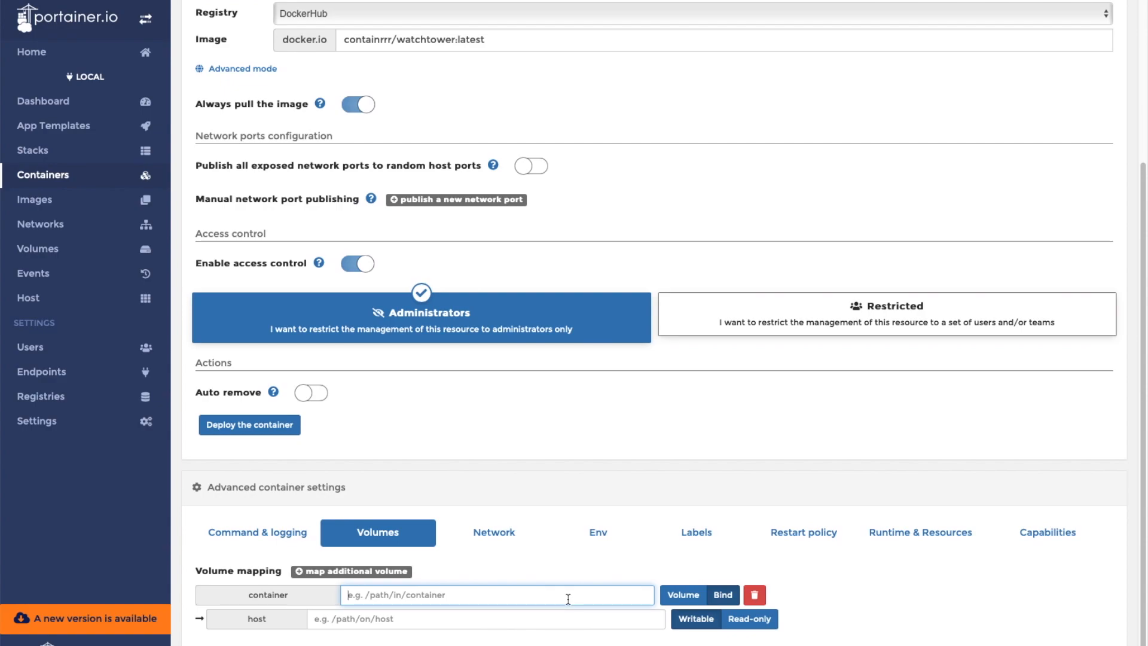
pyautogui.write('/var/run/docker.sock')
pyautogui.press('Tab')
pyautogui.write('/var/run/docker.sock')
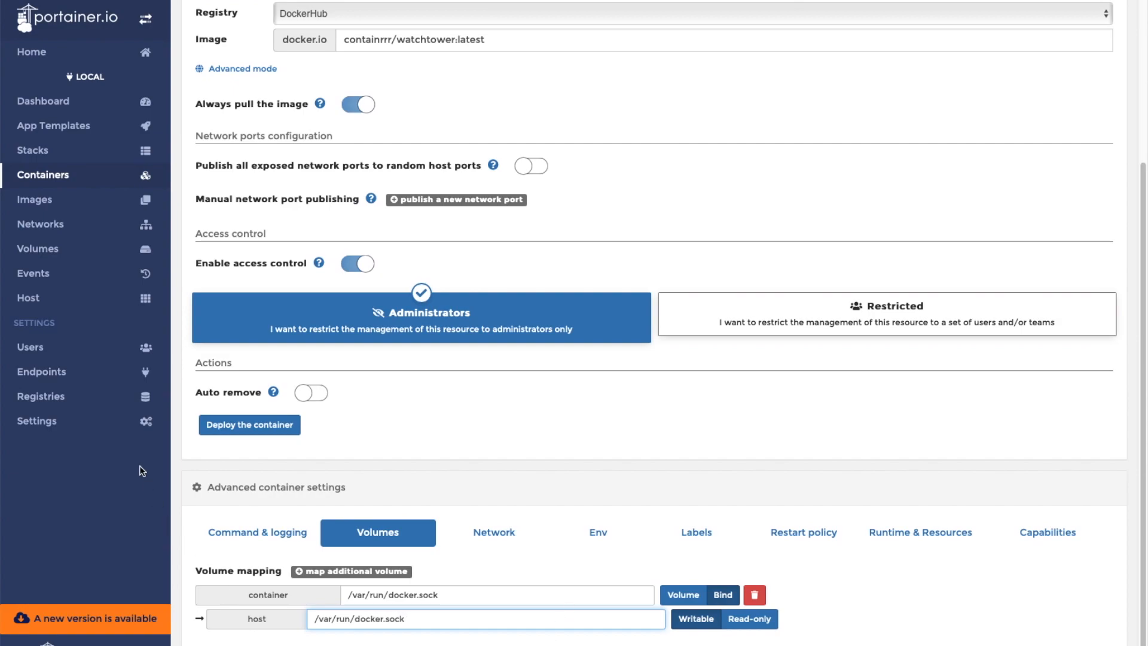
# Step: Deploy the Watchtower container, check its logs and return to the container list
pyautogui.click(206, 425)
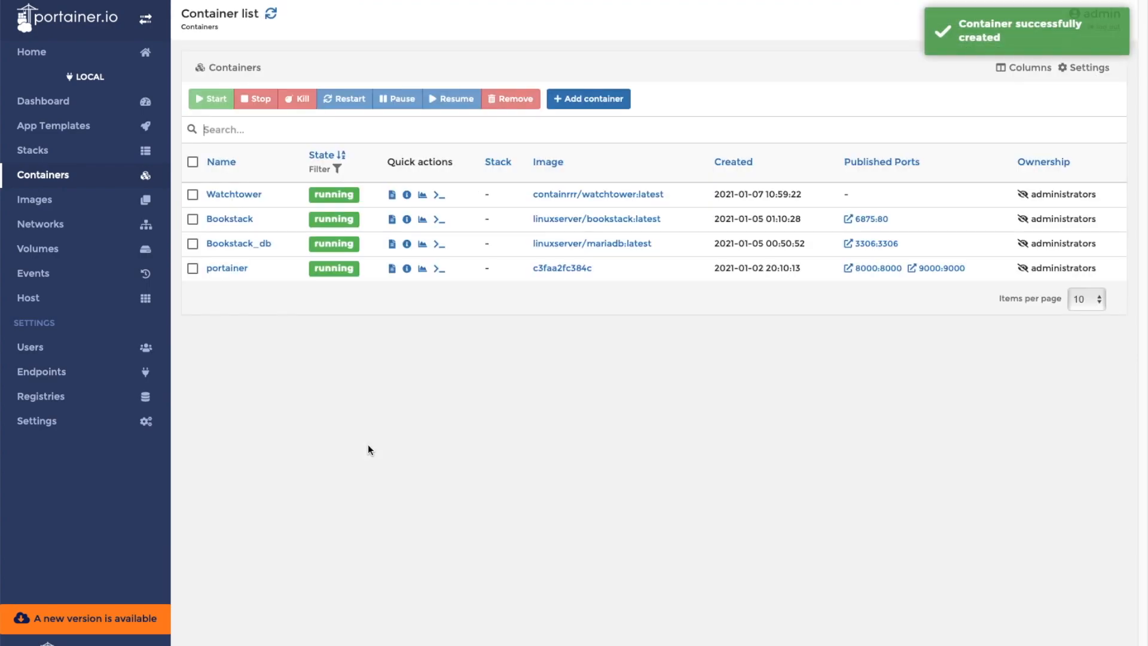
pyautogui.click(393, 195)
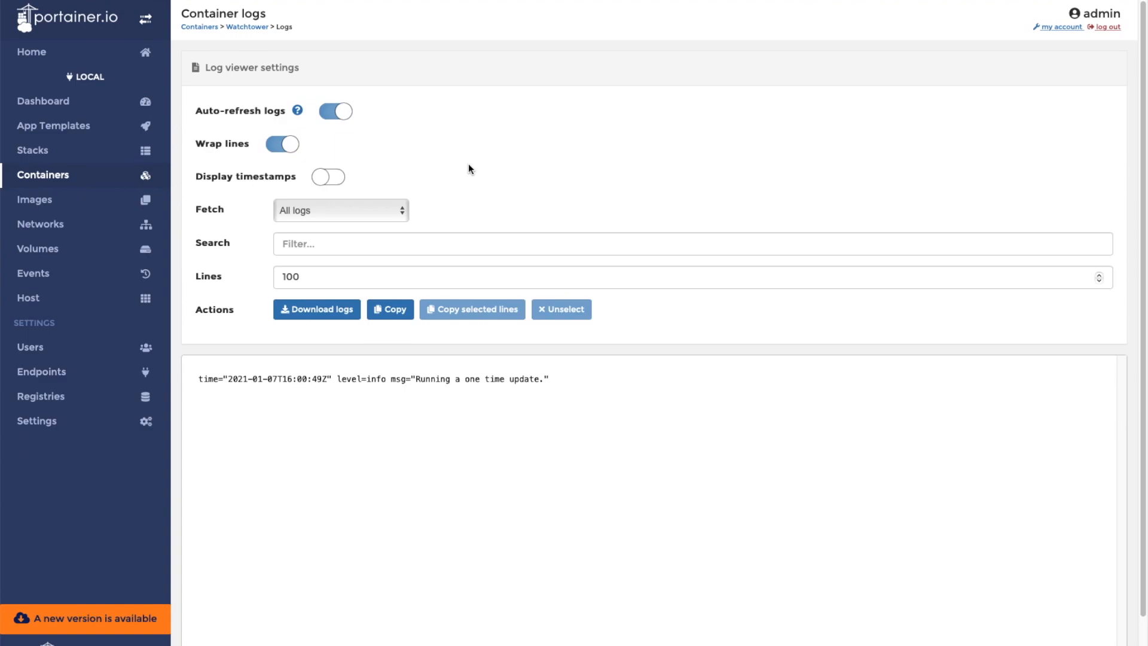
pyautogui.click(56, 174)
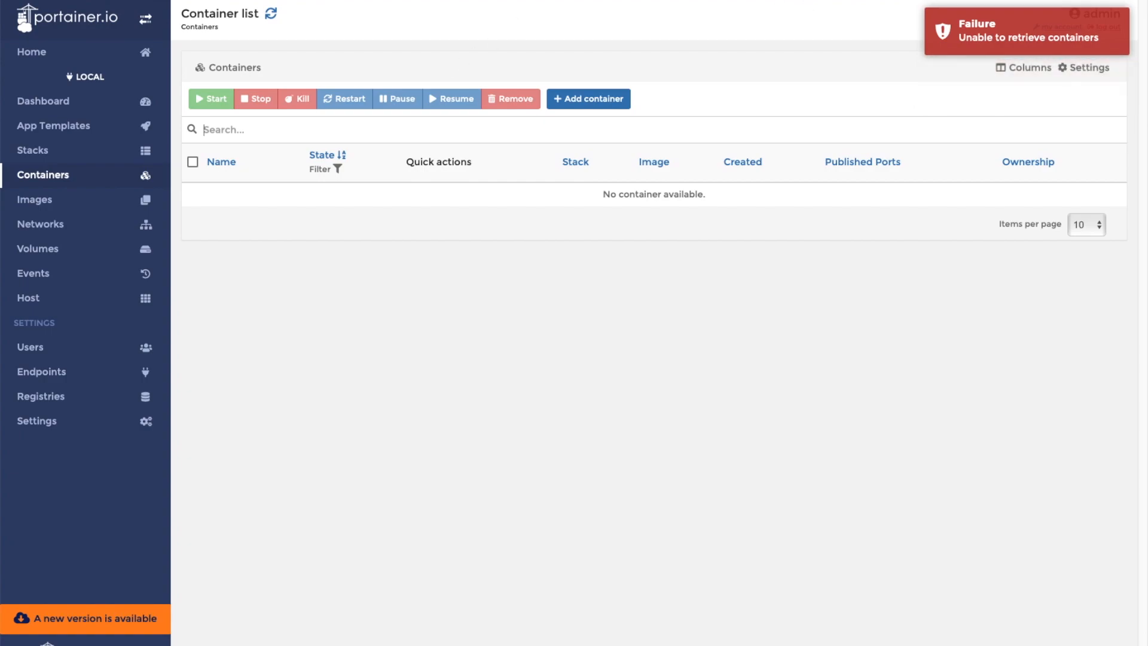
# Step: Log back in to Portainer with the admin username and the account password
pyautogui.click(836, 0)
pyautogui.click(836, 0)
pyautogui.write('admin')
pyautogui.press('Tab')
pyautogui.write('password')
pyautogui.press('Return')
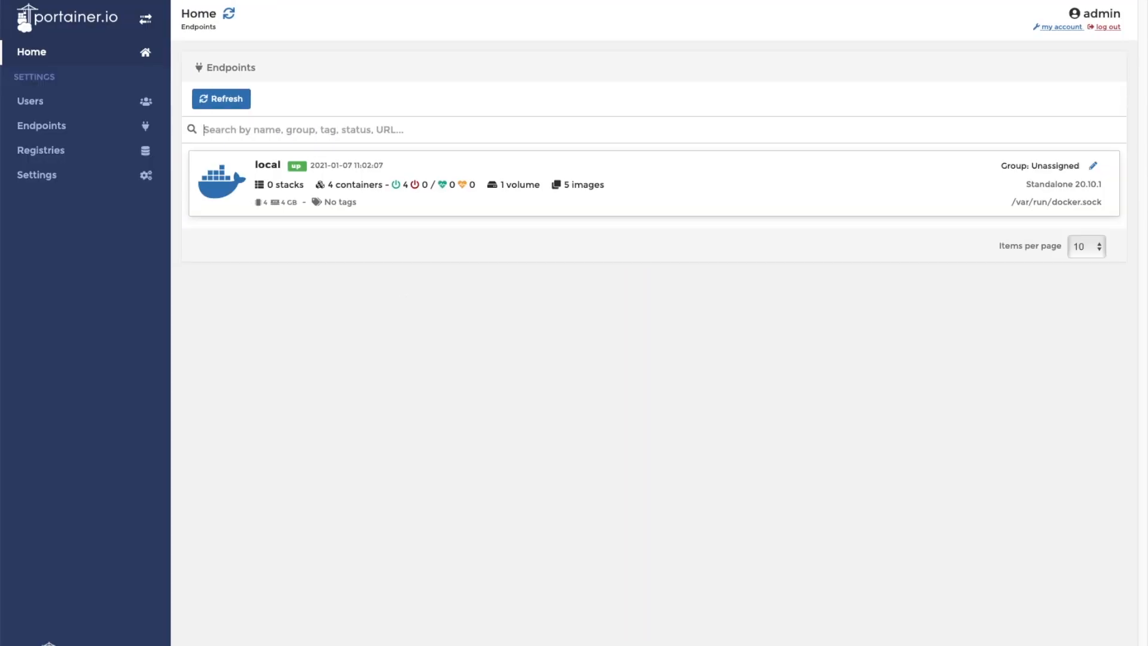
# Step: Open the local endpoint's container list and examine the Watchtower container's logs
pyautogui.click(487, 174)
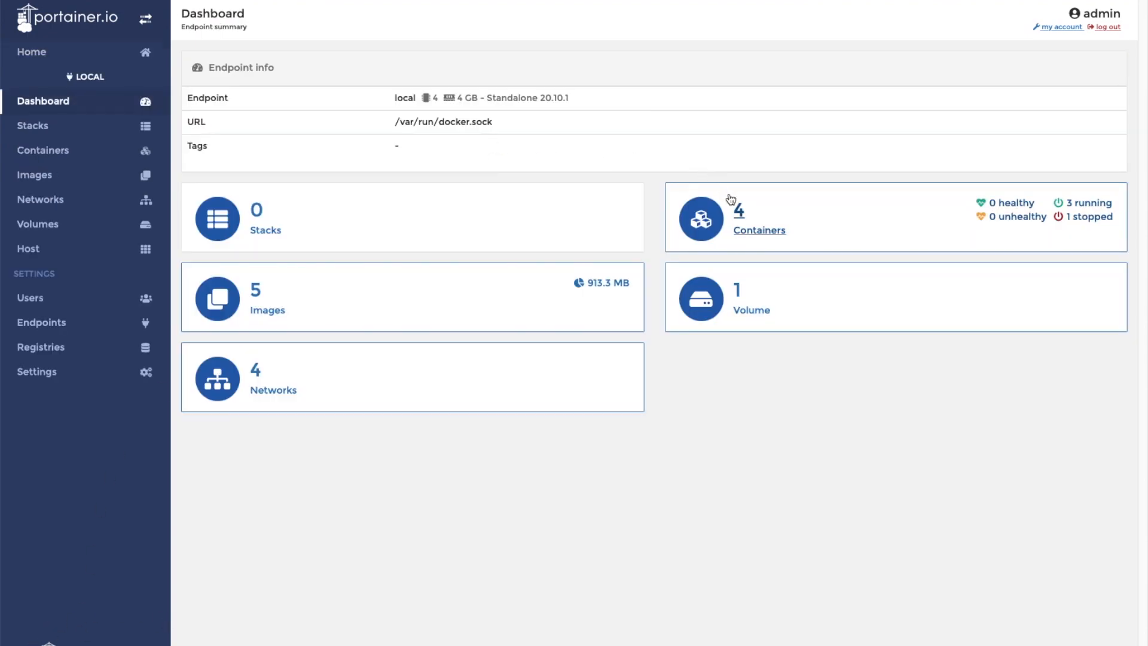
pyautogui.click(730, 198)
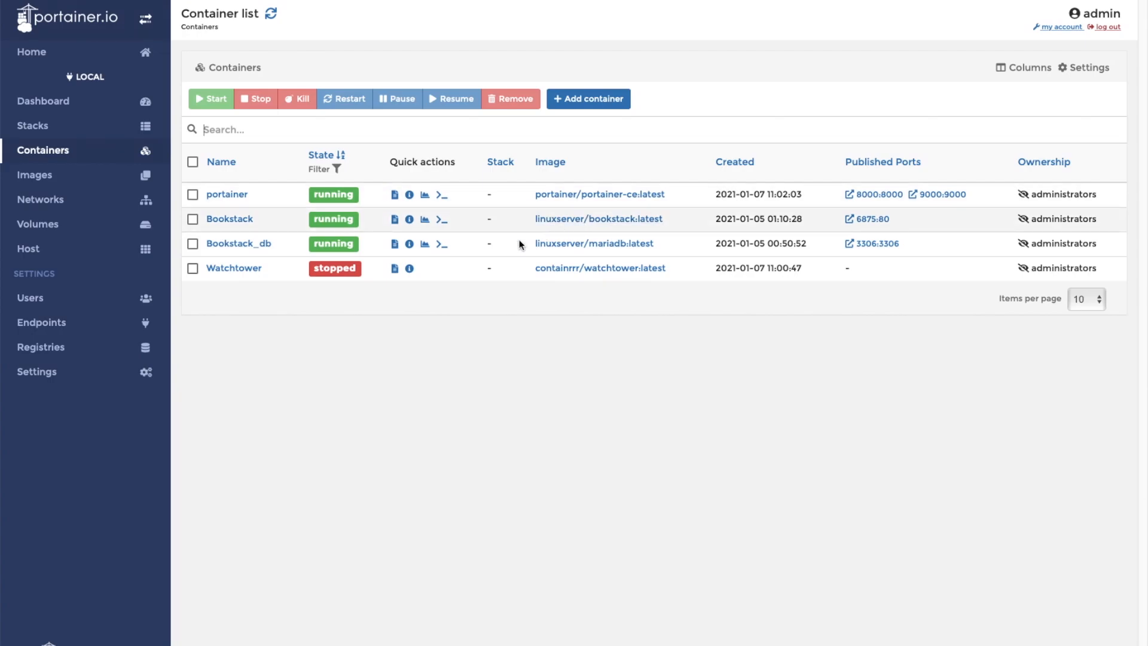
pyautogui.click(396, 269)
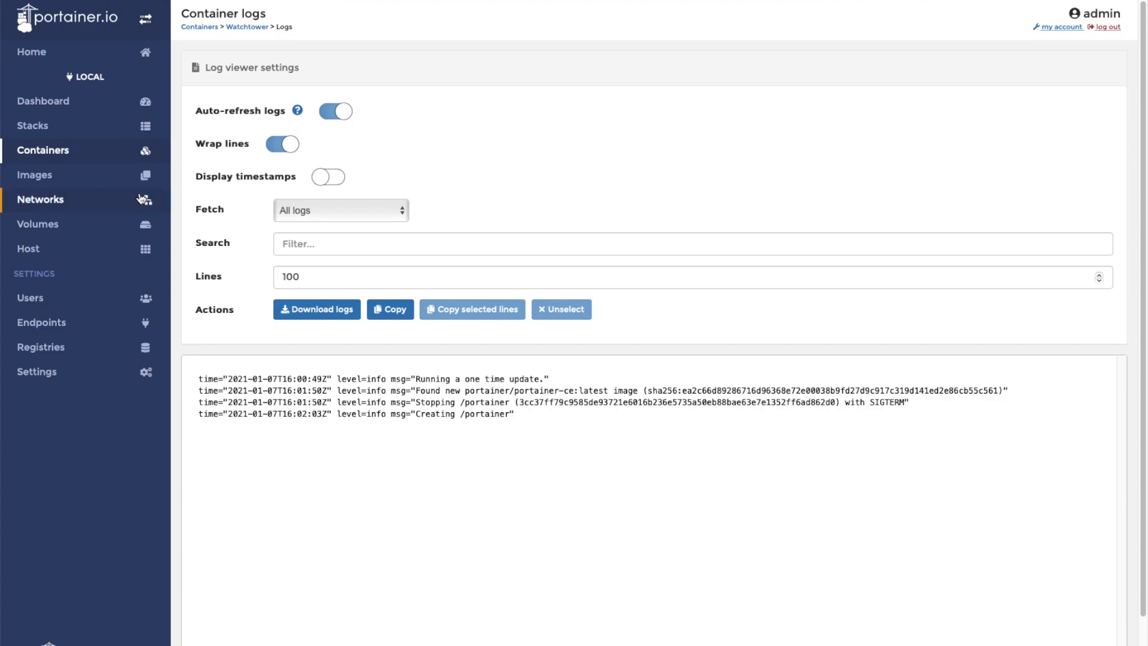
# Step: Remove the unused portainer/portainer-ce image from the image list
pyautogui.click(105, 180)
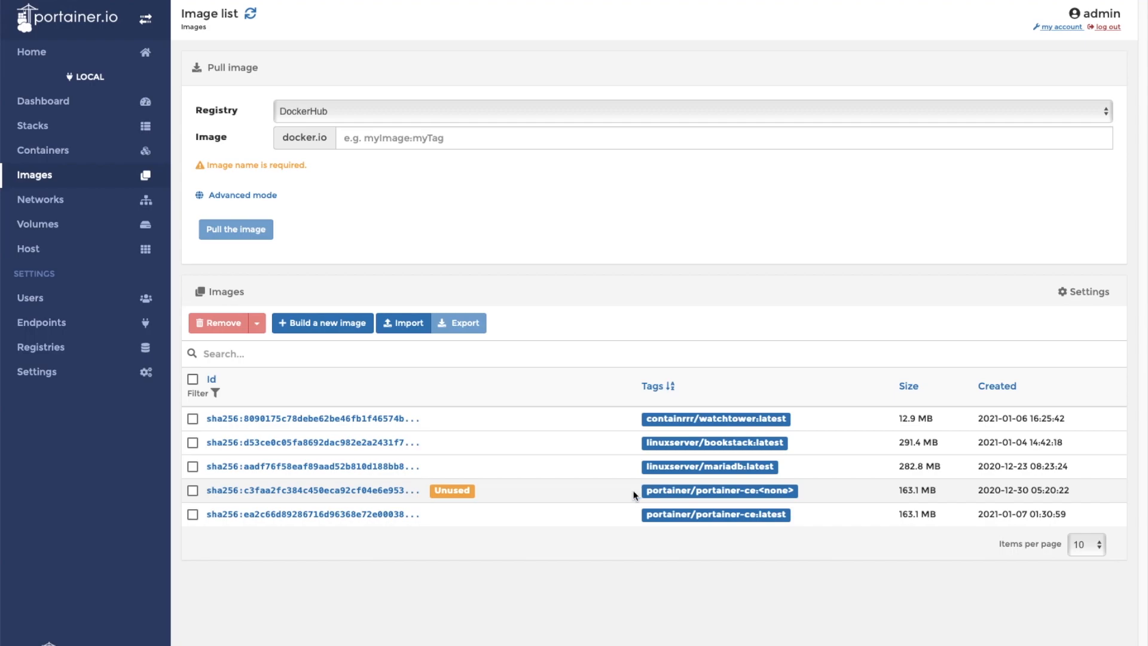
pyautogui.click(193, 492)
pyautogui.click(220, 323)
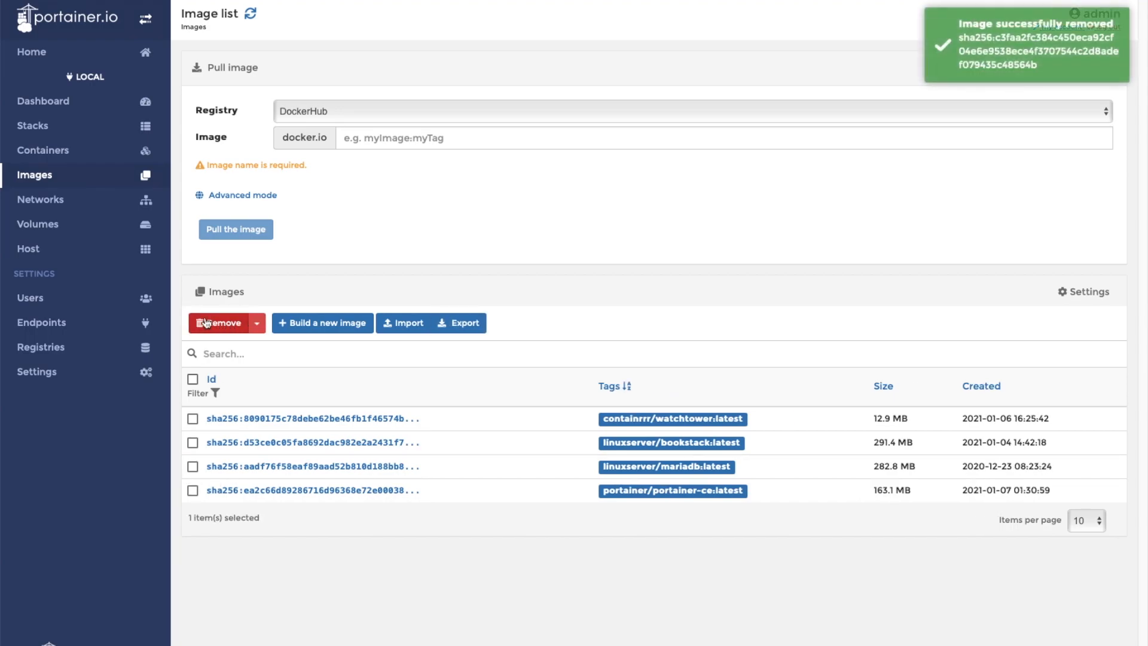
# Step: Start another new container named Watchtower using the DockerHub image containrrr/watchtower
pyautogui.click(24, 101)
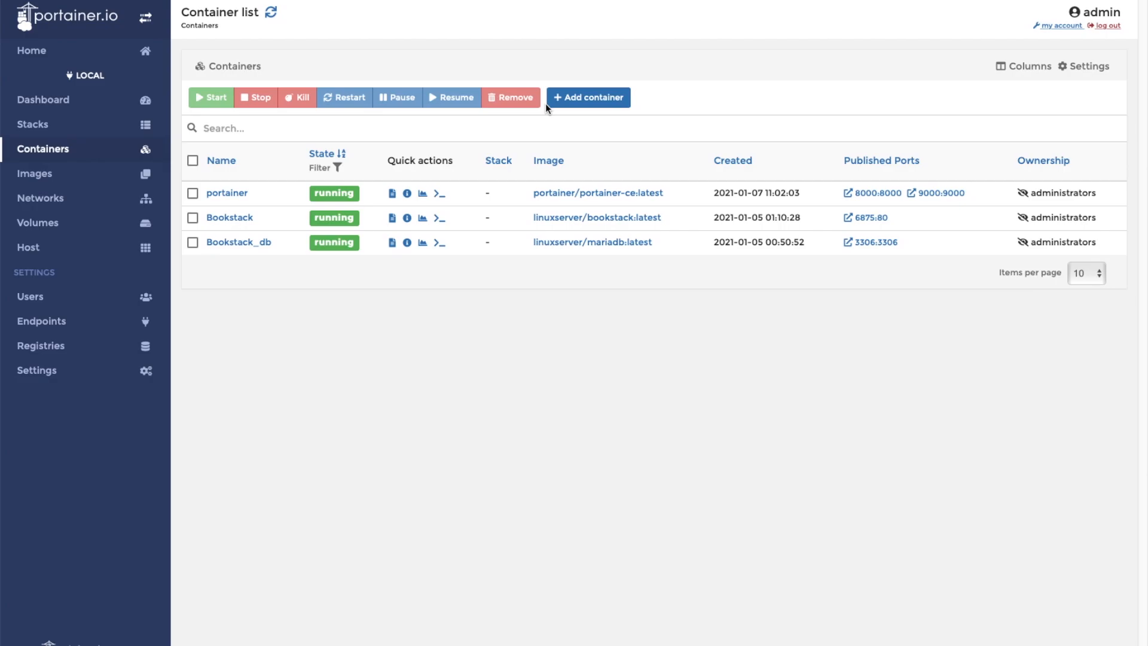
pyautogui.click(572, 103)
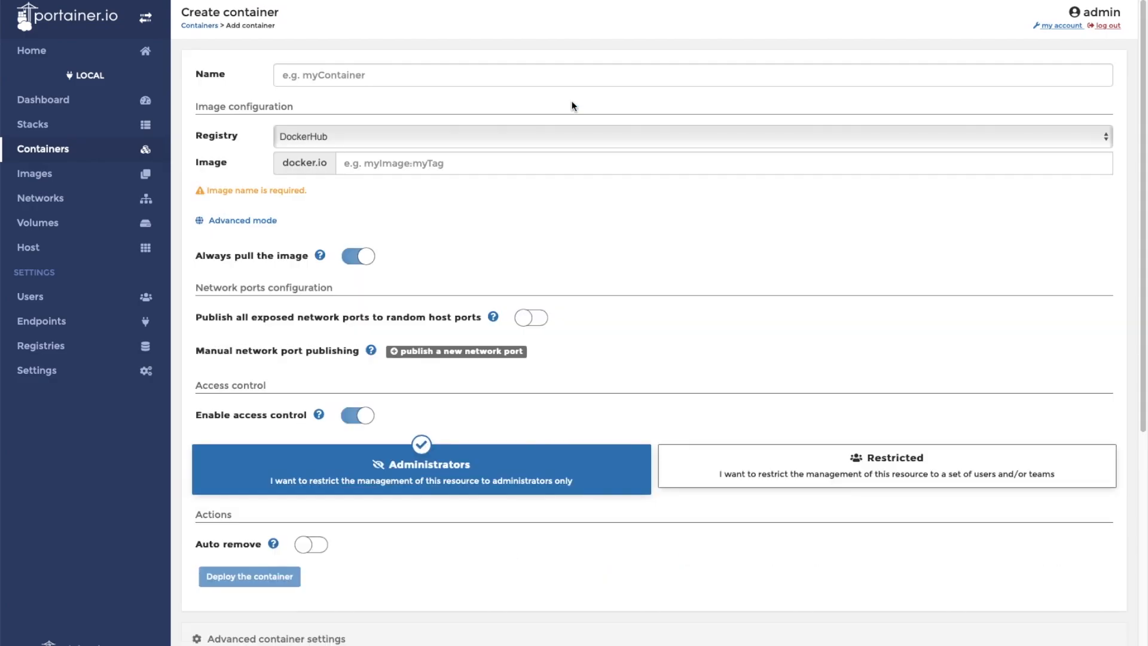
pyautogui.click(516, 80)
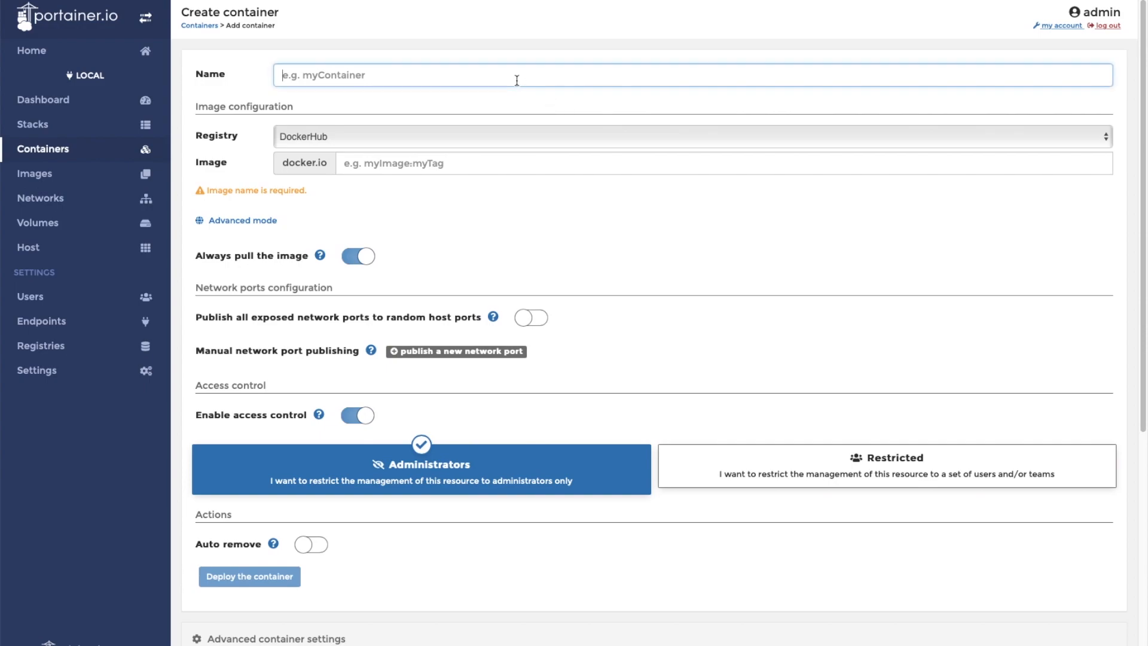
pyautogui.write('Watchtower')
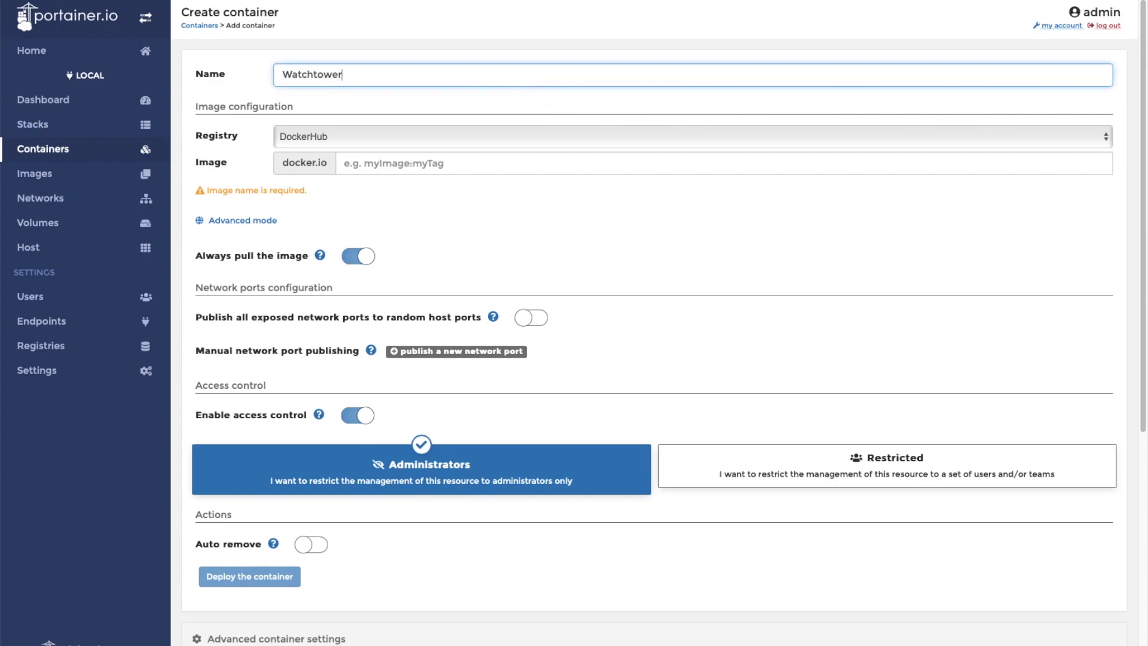
pyautogui.click(508, 158)
pyautogui.write('con')
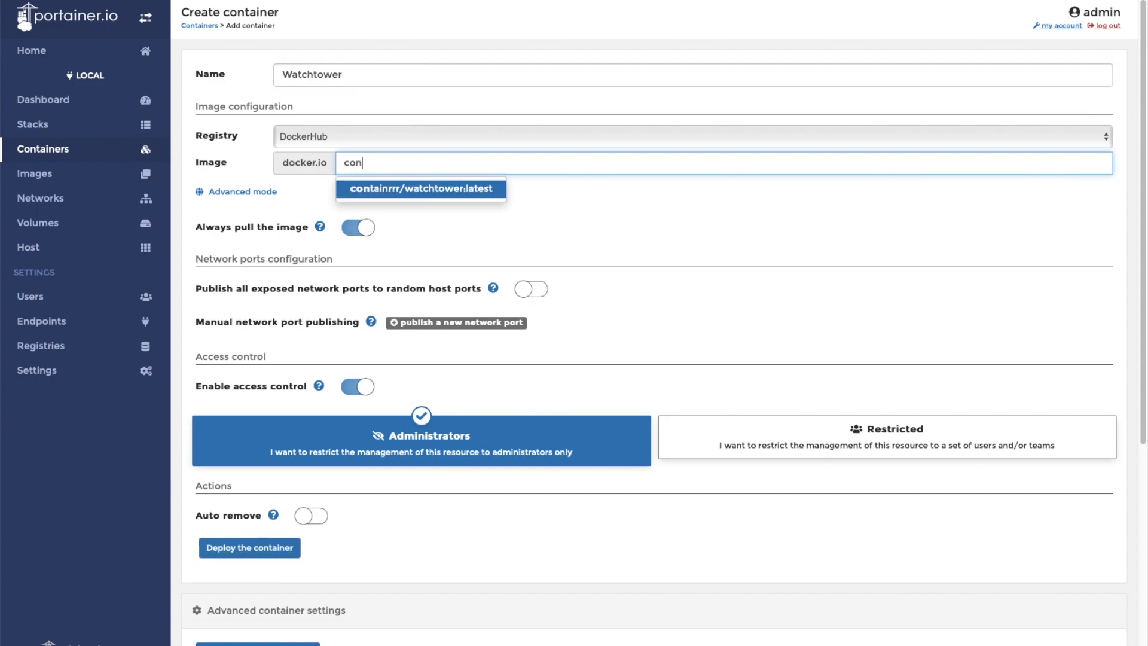
pyautogui.write('tainrrr')
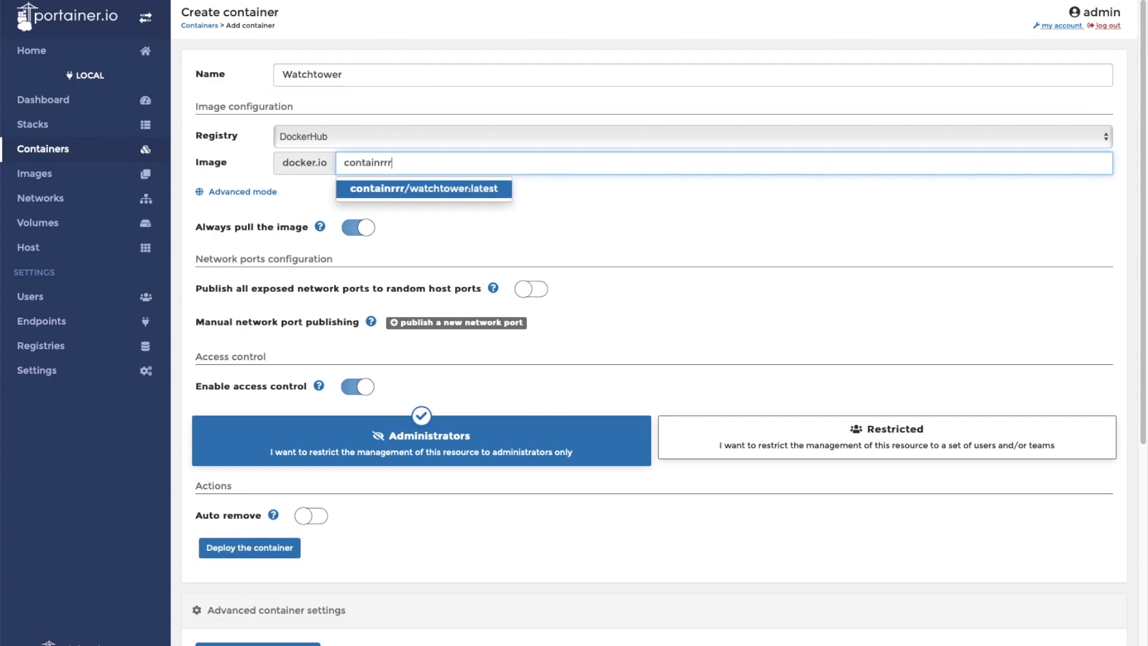
pyautogui.write('/watchtower')
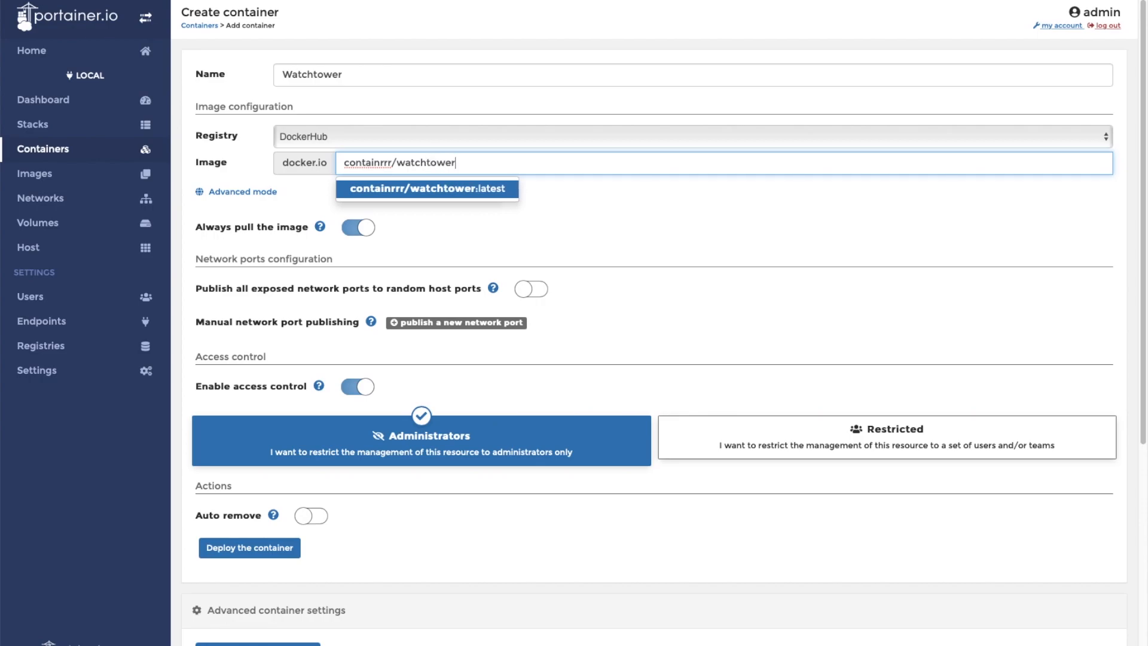
pyautogui.click(835, 225)
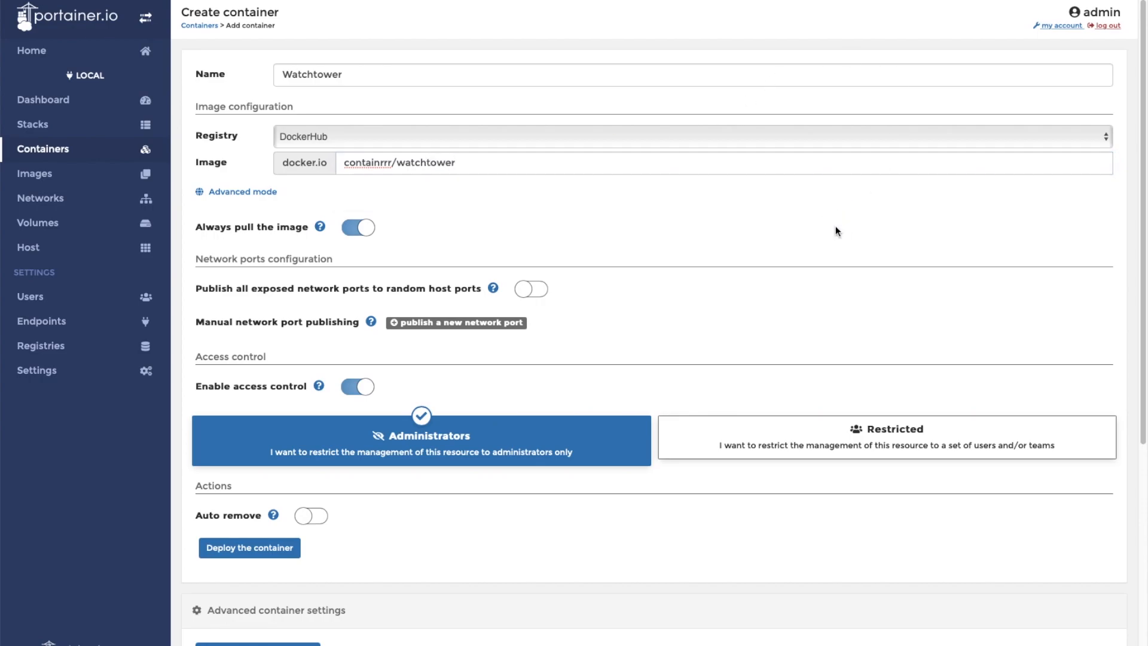
# Step: Add a bind-type volume mapping in the new Watchtower container's advanced settings
pyautogui.scroll(-5, 845, 248)
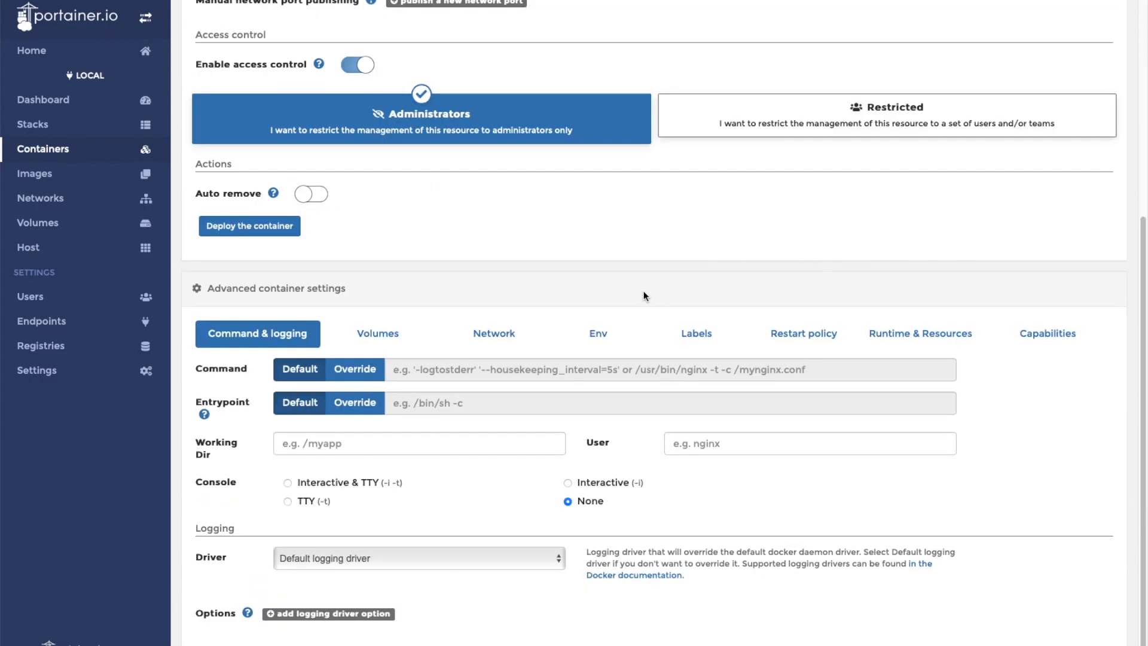
pyautogui.click(398, 340)
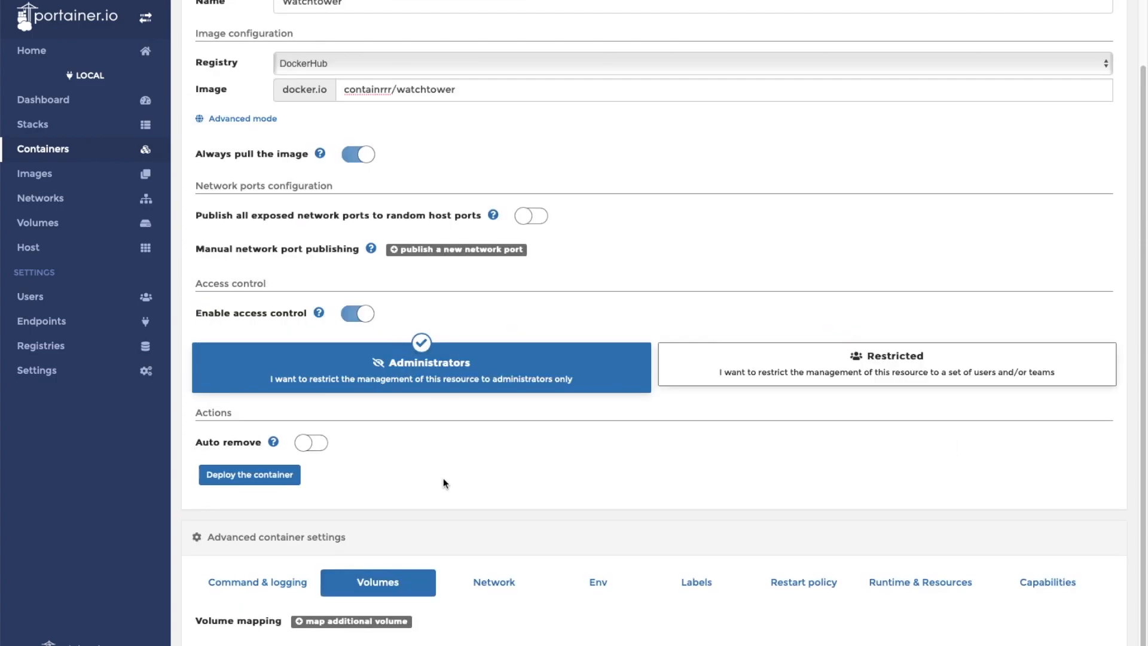
pyautogui.click(390, 622)
pyautogui.scroll(-1, 522, 450)
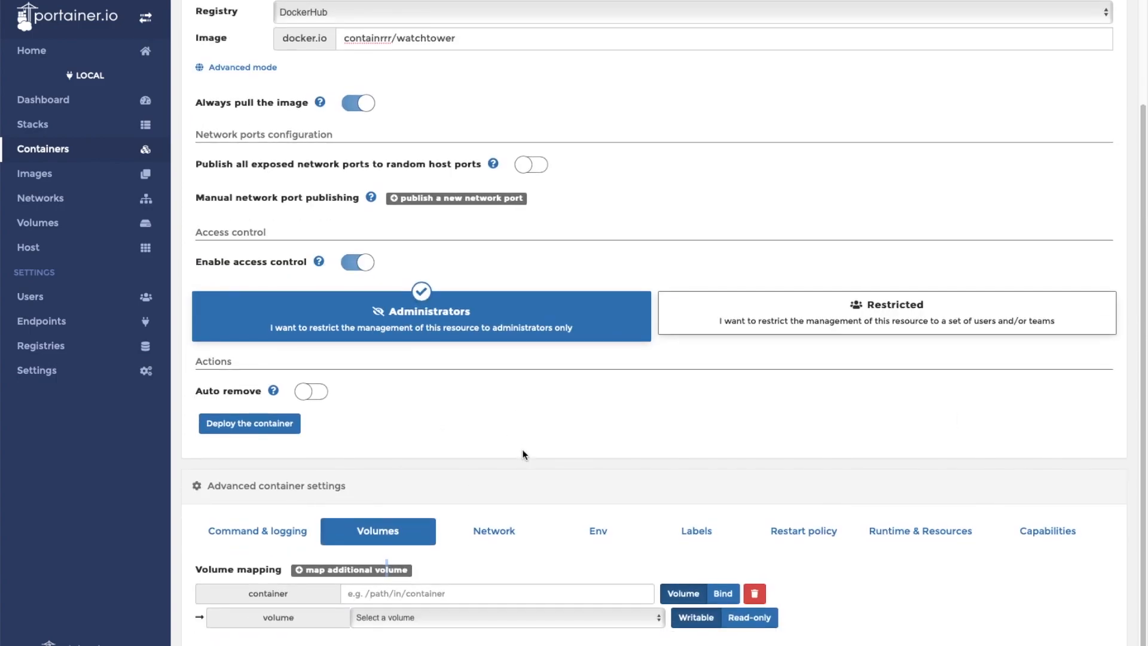
pyautogui.click(723, 593)
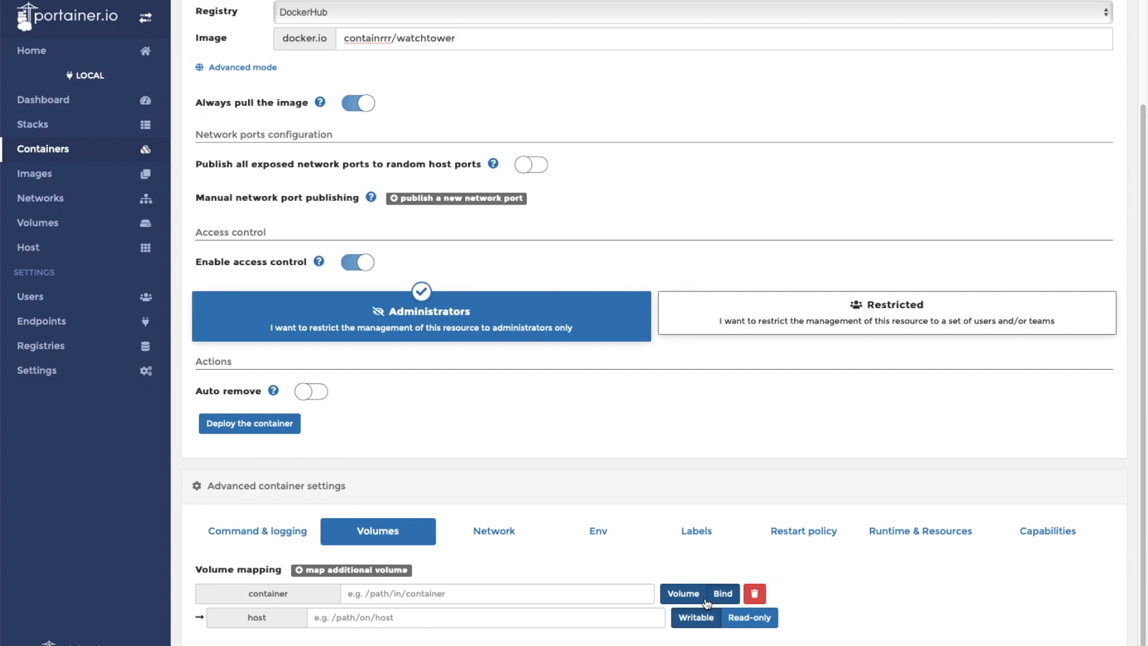
# Step: Map the container path /var/run/docker.sock to the host path /var/run/docker.sock
pyautogui.click(510, 586)
pyautogui.write('/var')
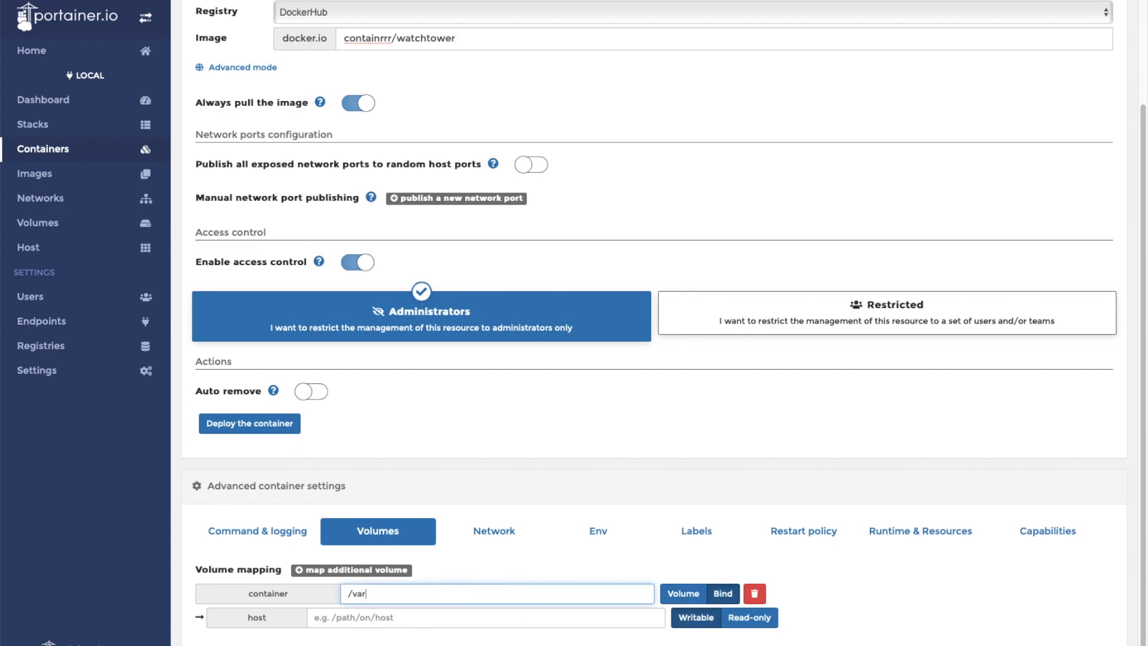
pyautogui.write('/run/docker.sock')
pyautogui.press('Tab')
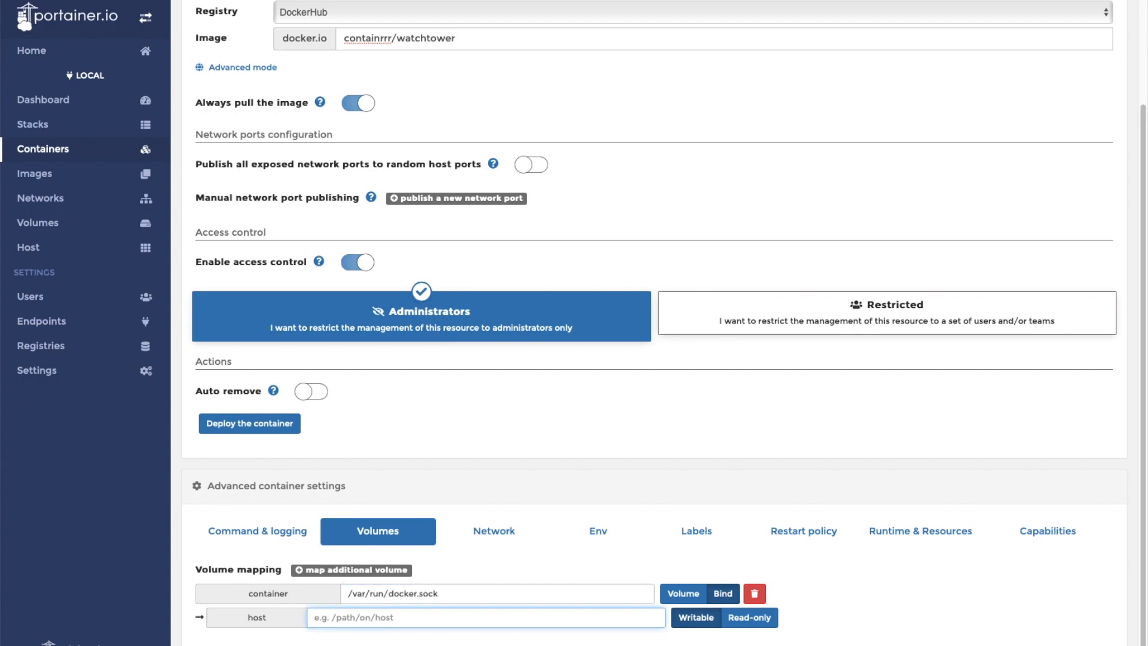
pyautogui.write('/var/run/docker.sock')
# Step: Open the container's environment settings and examine the Arguments page of the Watchtower documentation
pyautogui.click(616, 538)
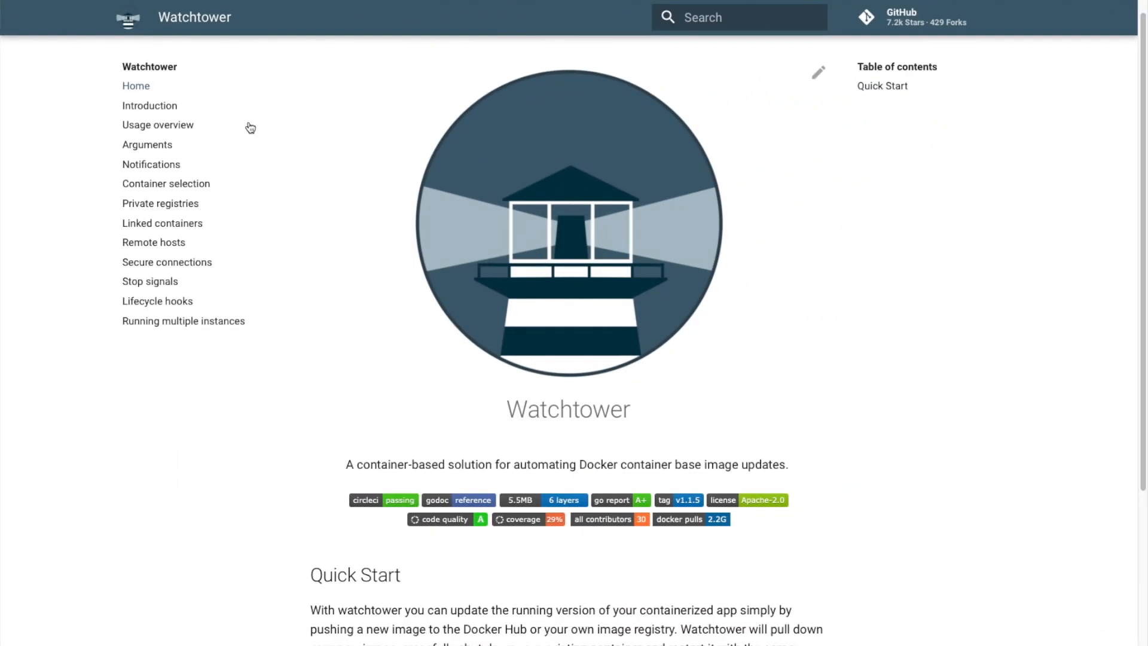
pyautogui.click(138, 146)
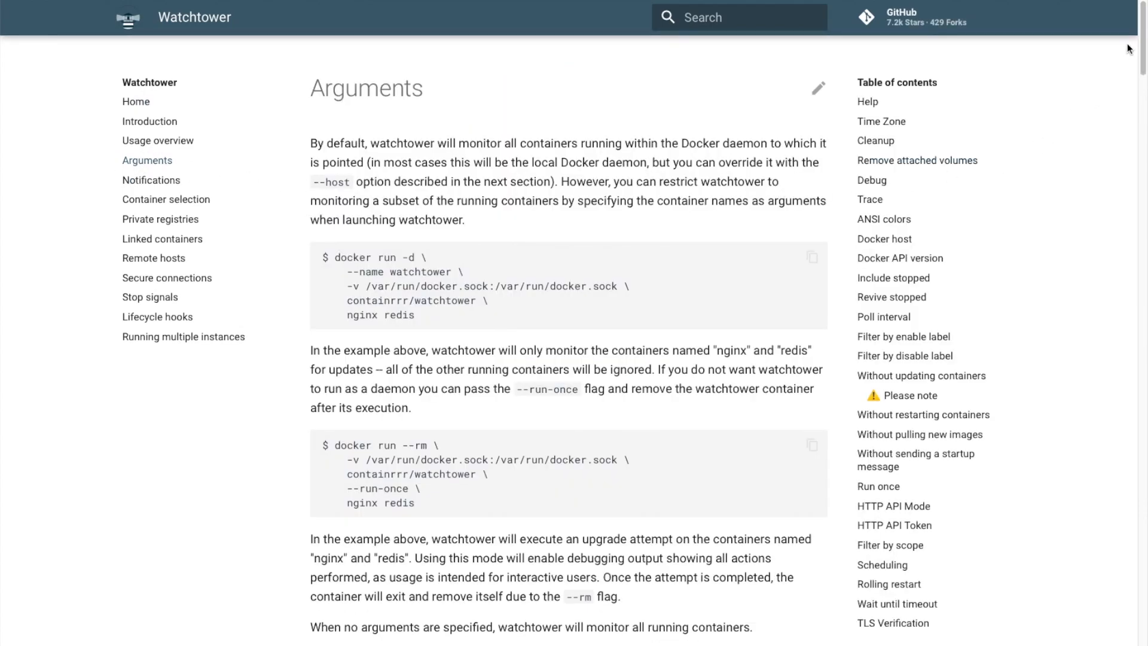
pyautogui.moveTo(1141, 38); pyautogui.dragTo(1111, 214)
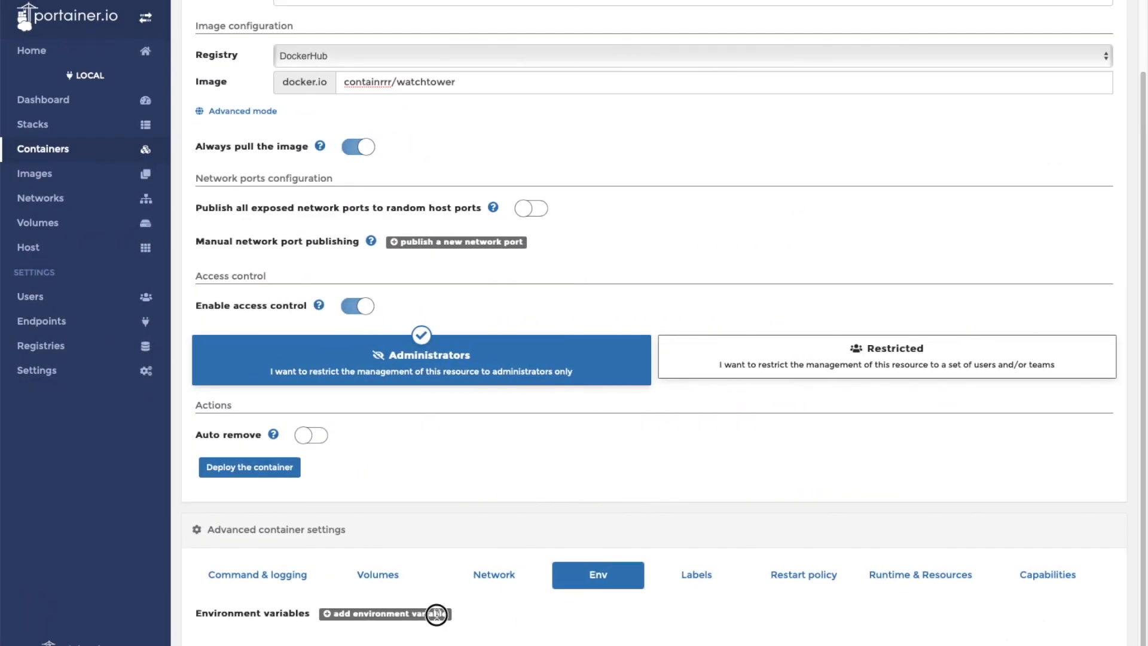
# Step: Add three environment variable rows and fill the first with WATCHTOWER_CLEANUP set to true
pyautogui.click(436, 616)
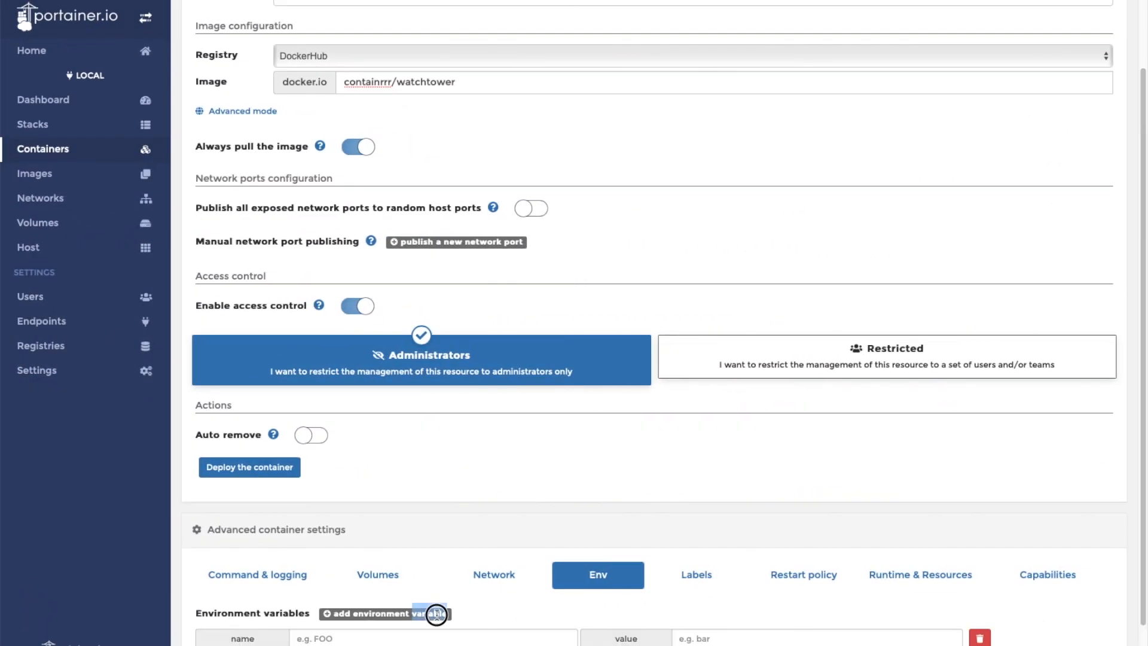
pyautogui.doubleClick(436, 616)
pyautogui.scroll(-2, 436, 616)
pyautogui.click(414, 571)
pyautogui.write('WAT')
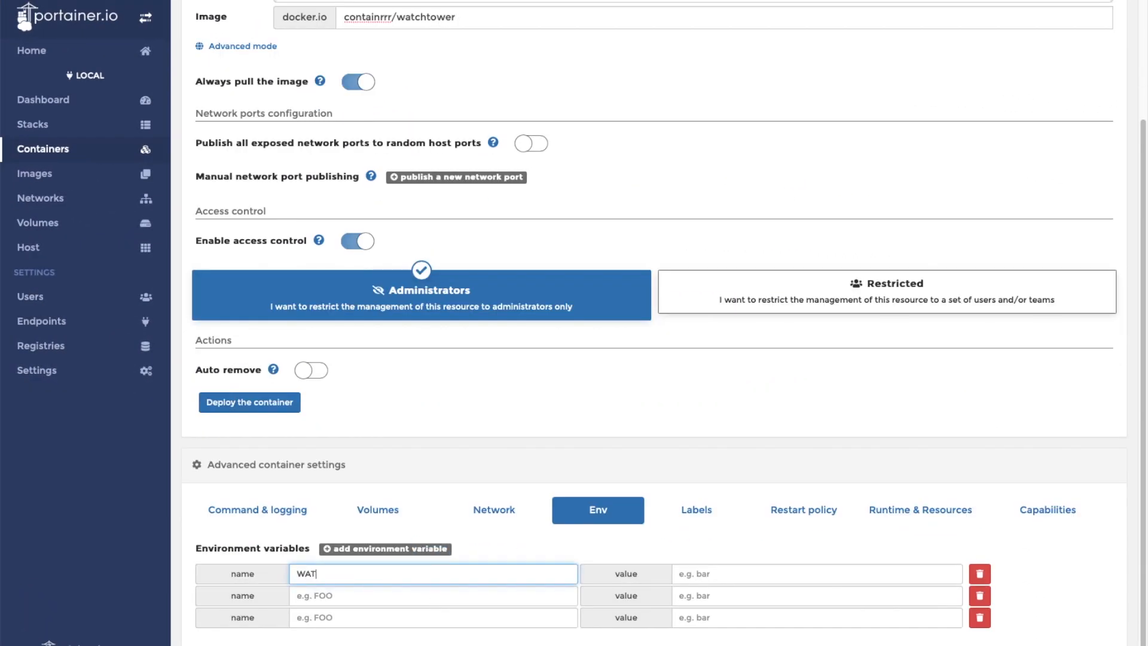
pyautogui.write('CHTOWER_CLEANUP')
pyautogui.press('Tab')
pyautogui.write('true')
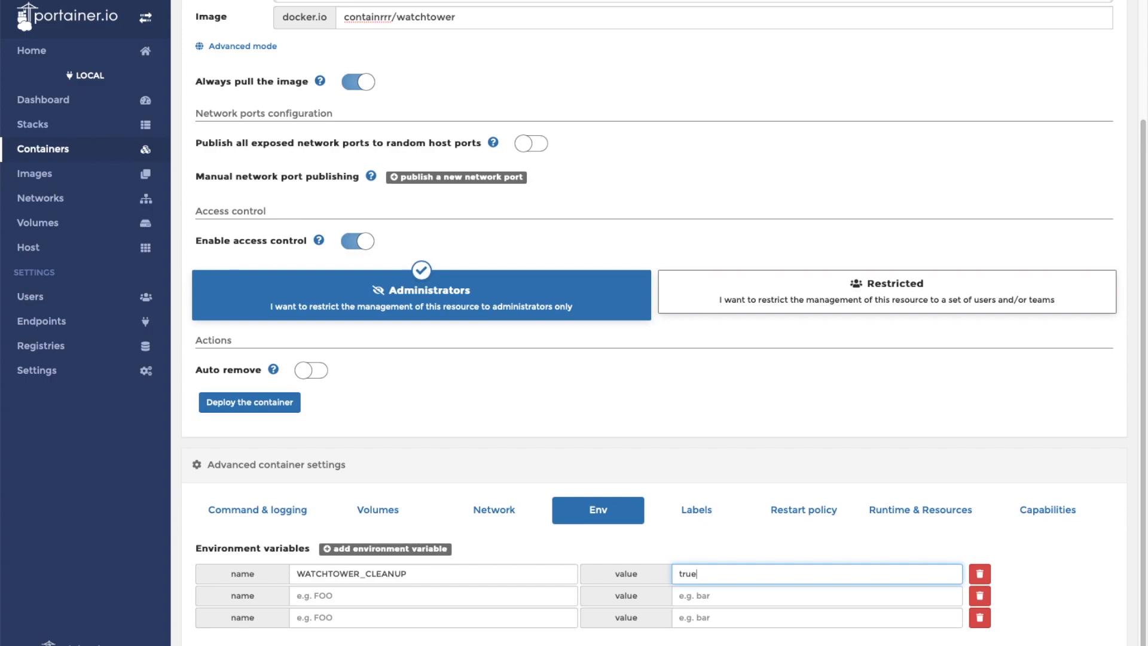
# Step: Fill the second environment variable with the name WATCHTOWER_INCLUDE_STOPPED and the value true
pyautogui.press('Tab')
pyautogui.write('WA')
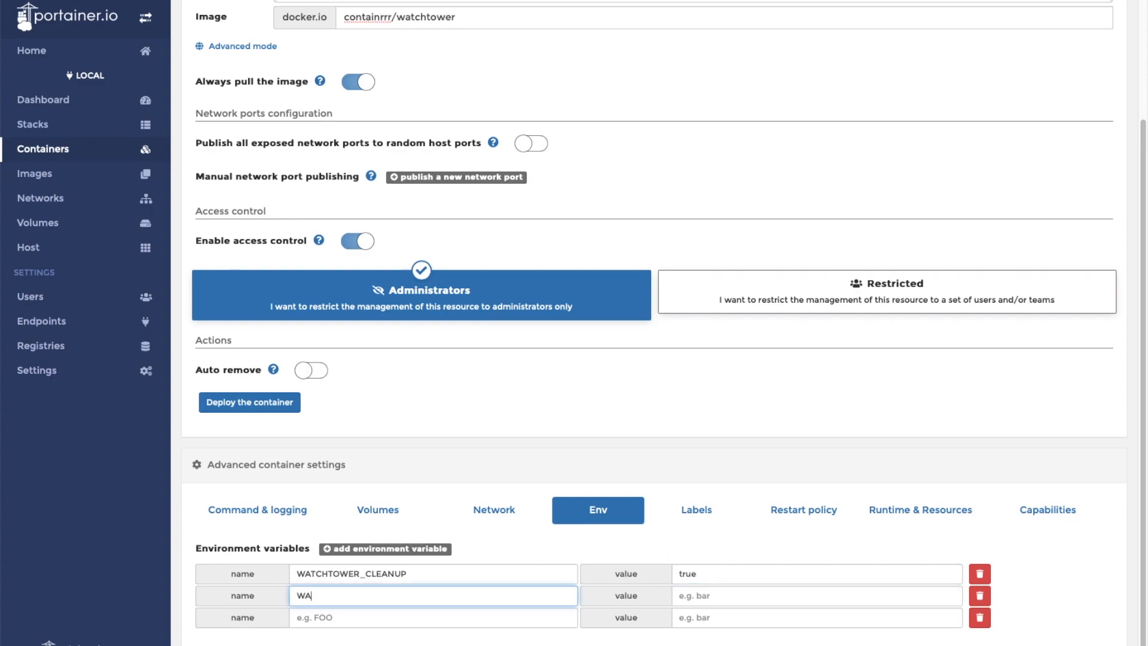
pyautogui.write('TCHTOWER_INCLUDE_STOPPED')
pyautogui.press('Tab')
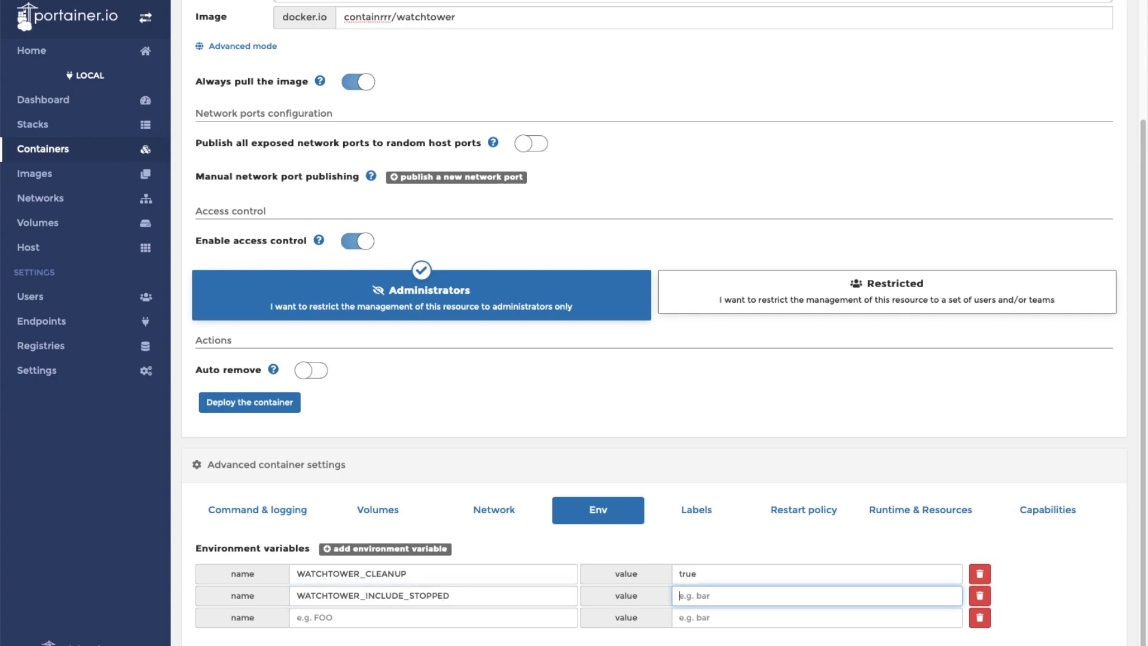
pyautogui.write('true')
# Step: Fill the third environment variable with the name WATCHTOWER_POLL_INTERVAL and the value 3600
pyautogui.press('Tab')
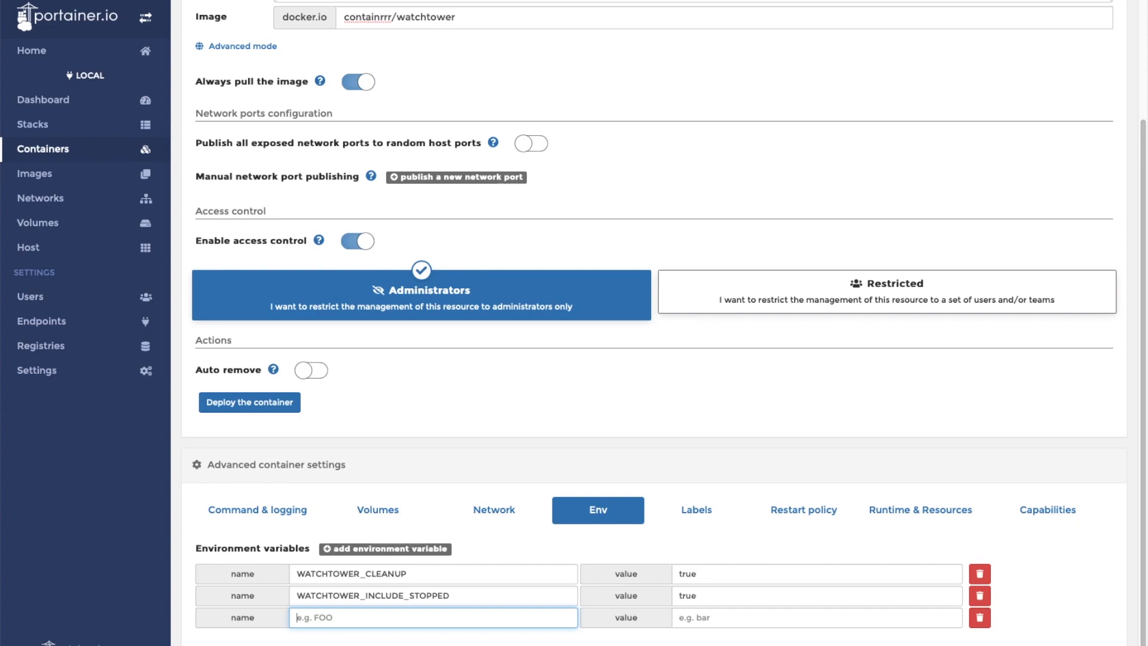
pyautogui.write('WATCHTOWER_POLL_INTERVAL')
pyautogui.press('Tab')
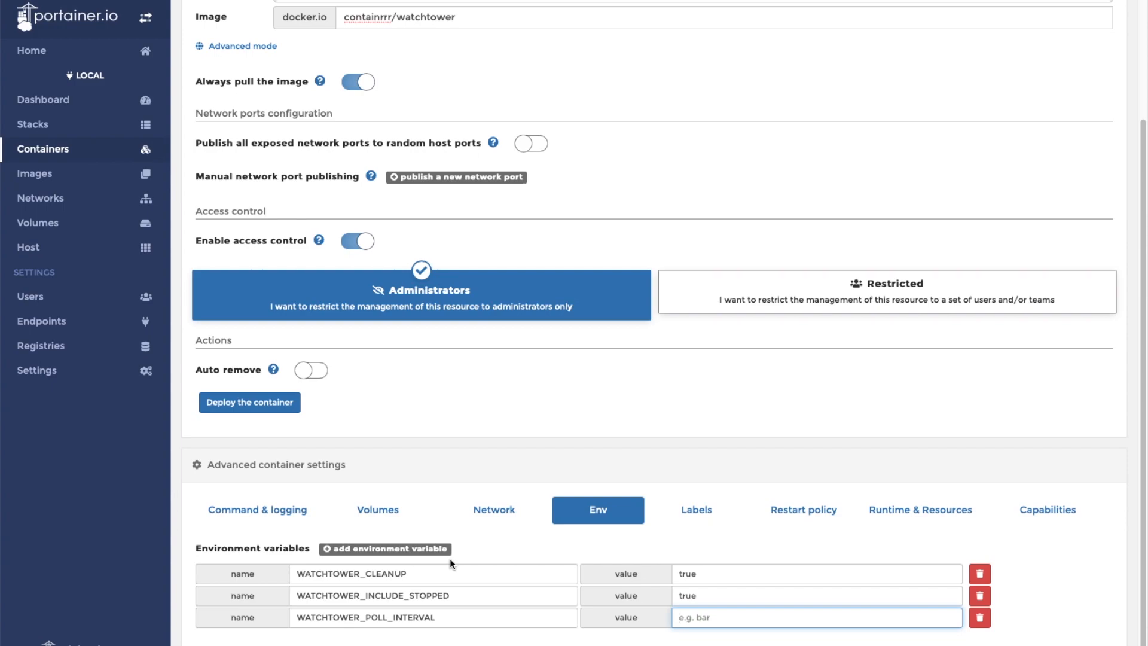
pyautogui.write('3600')
# Step: Add another environment variable named WATCHTOWER_REVIVE_STOPPED with the value true
pyautogui.click(411, 557)
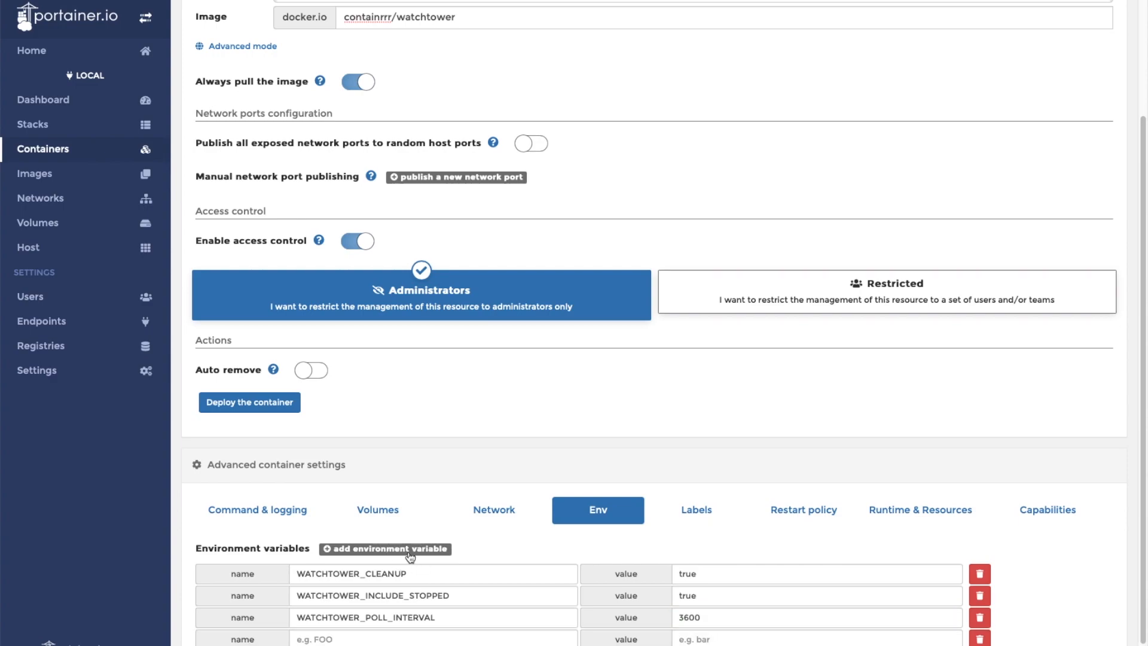
pyautogui.scroll(-1, 411, 557)
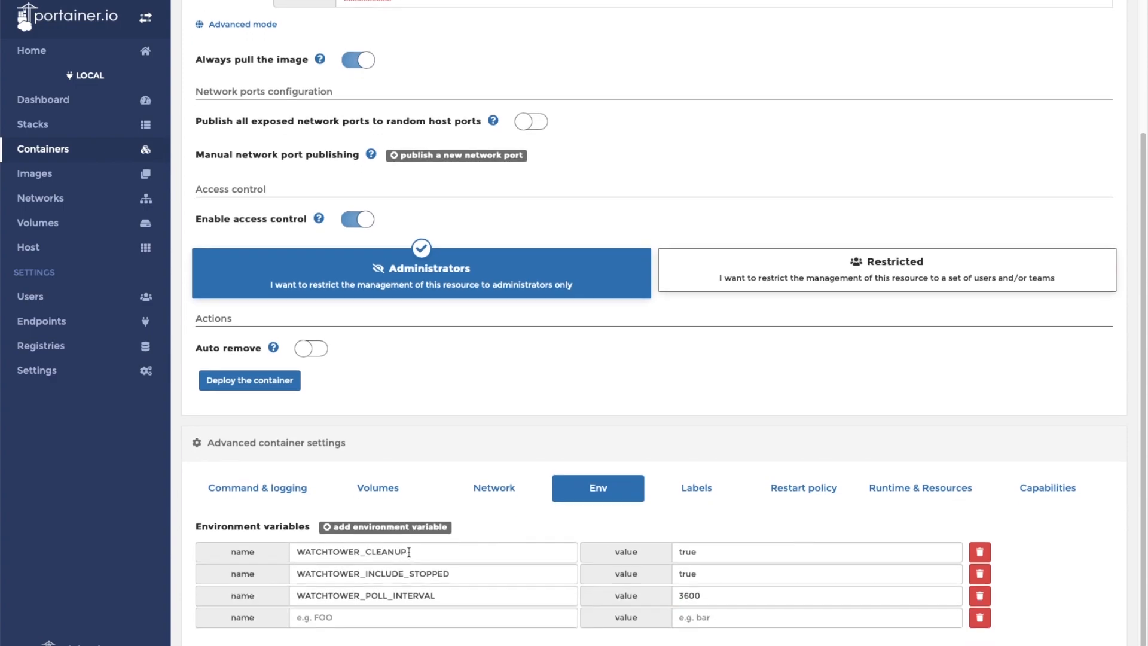
pyautogui.click(389, 529)
pyautogui.write('WATCHTOWER_REVIVE_STOPP')
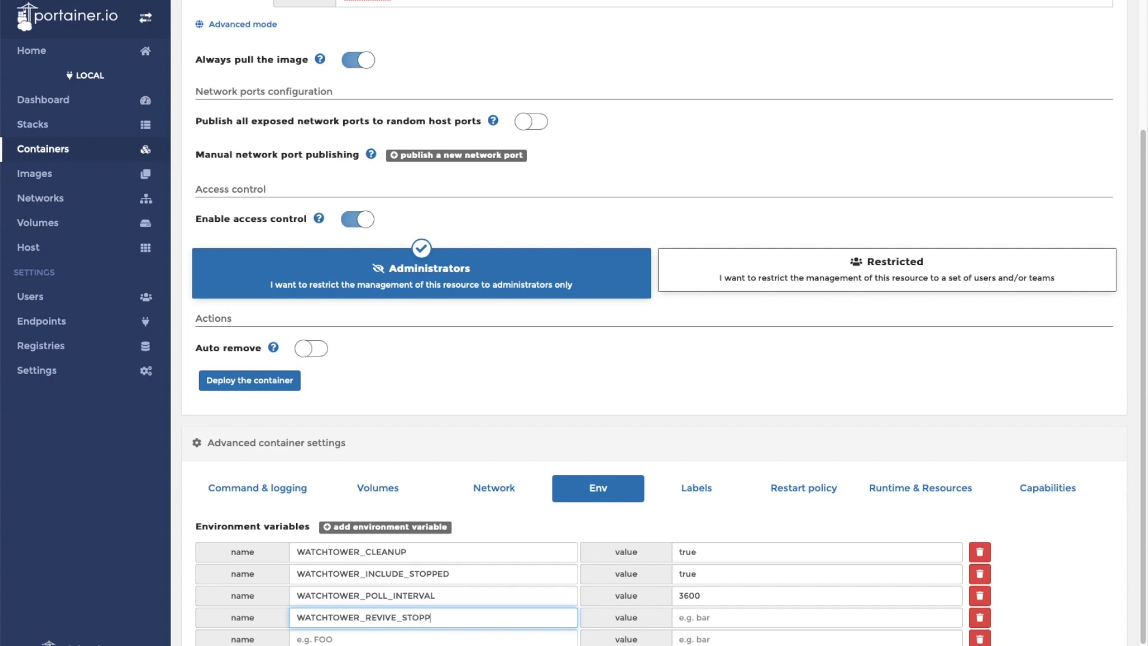
pyautogui.write('ED')
pyautogui.press('Tab')
pyautogui.write('true')
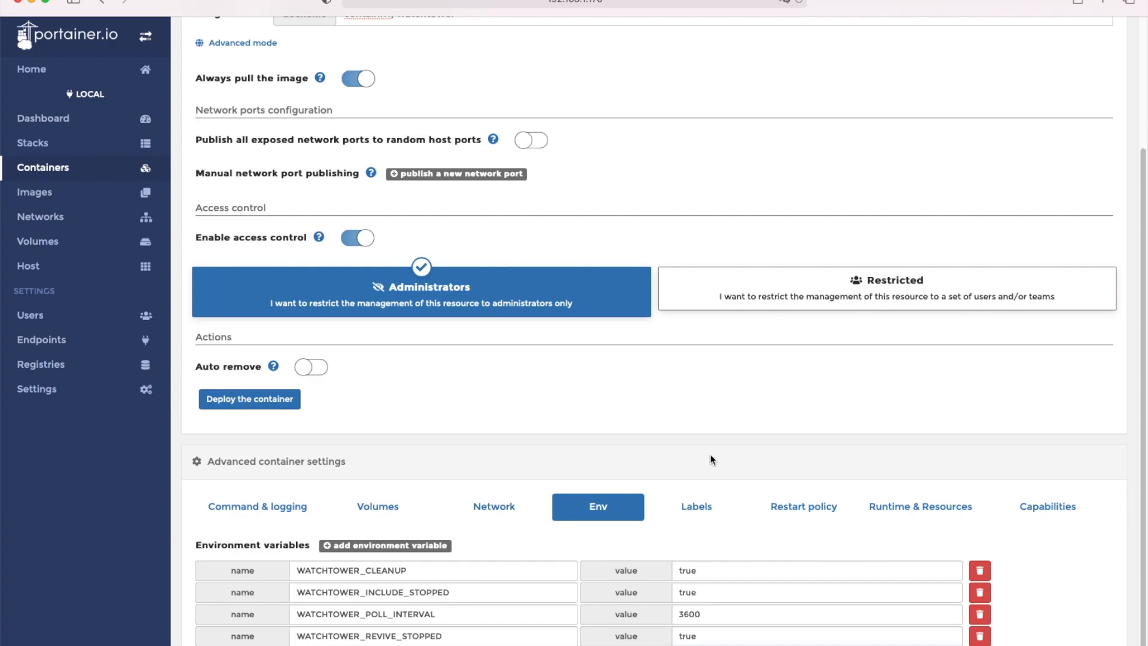
# Step: Set the container's restart policy to Unless stopped and deploy the container
pyautogui.click(796, 509)
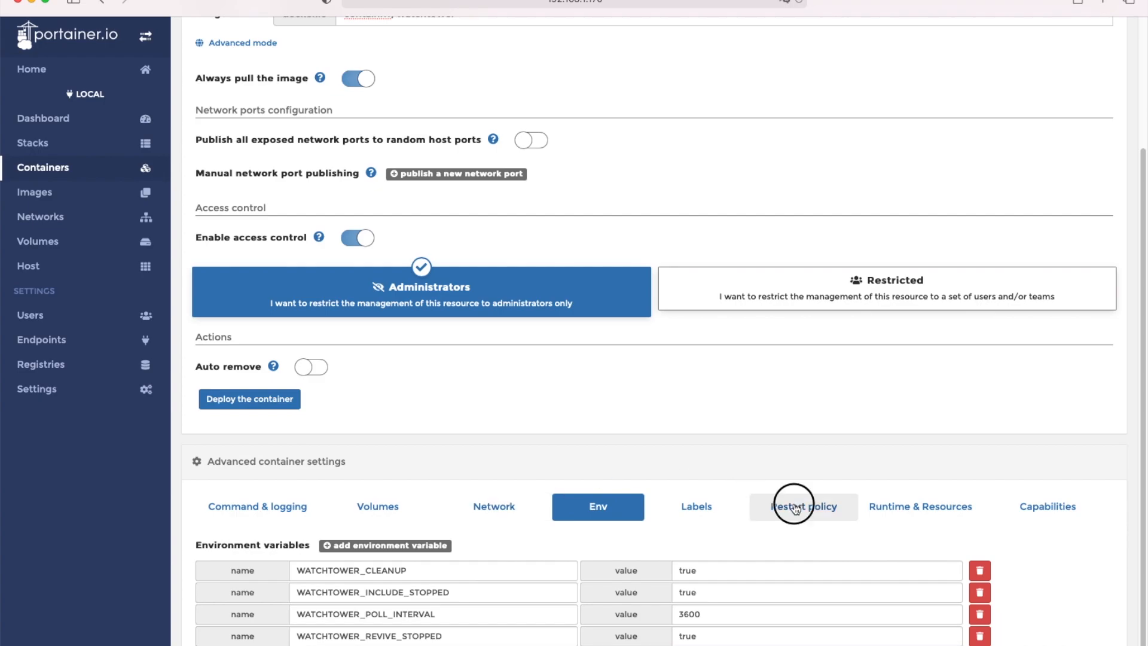
pyautogui.click(442, 617)
pyautogui.click(398, 616)
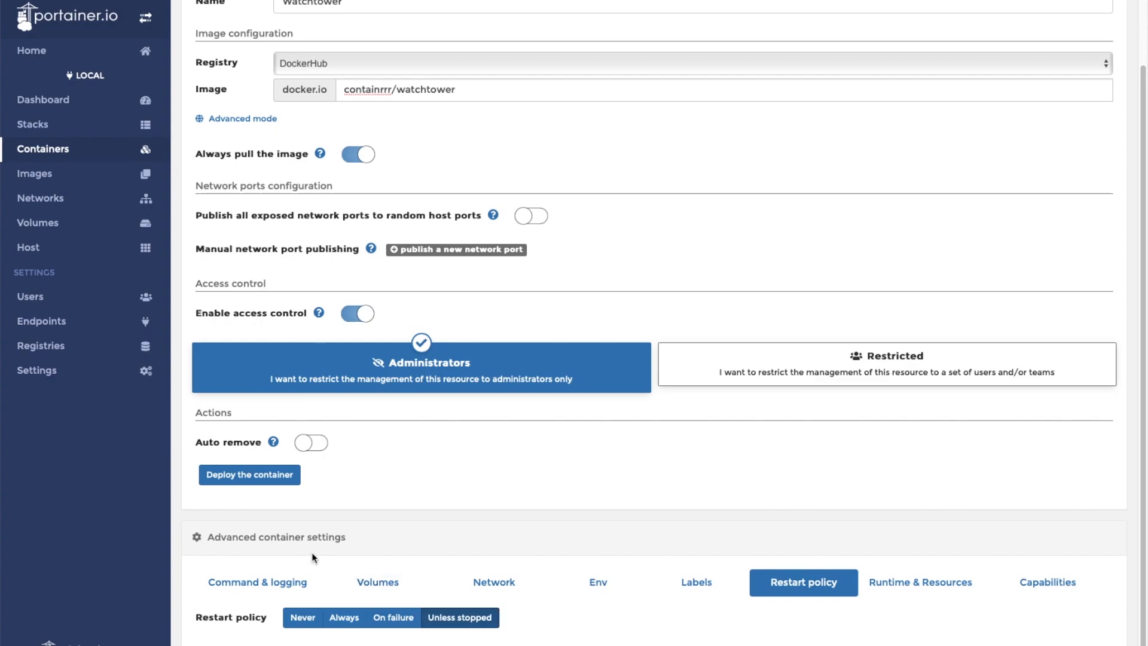
pyautogui.click(264, 480)
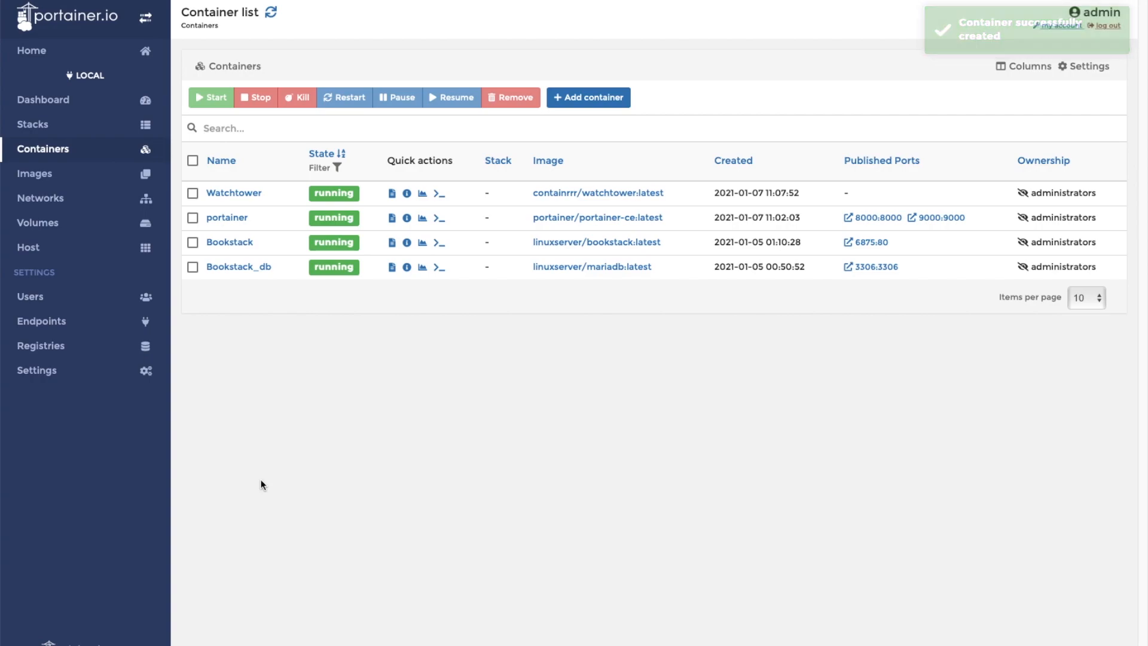
# Step: Examine the new Watchtower container's logs and the local endpoint's dashboard
pyautogui.click(393, 194)
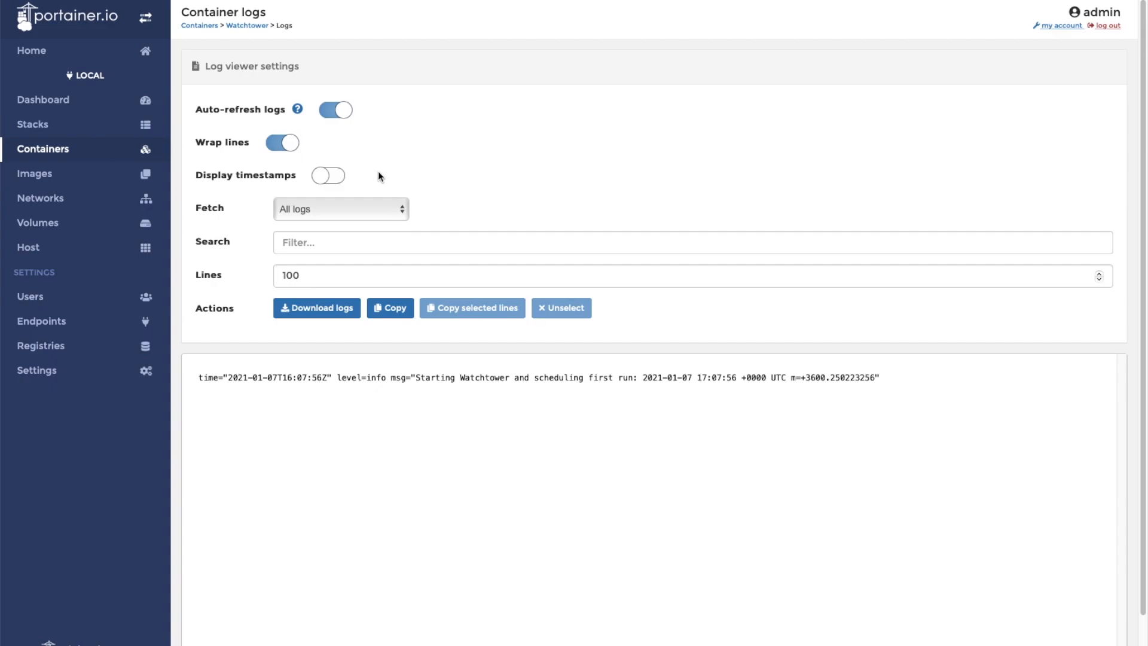
pyautogui.click(103, 105)
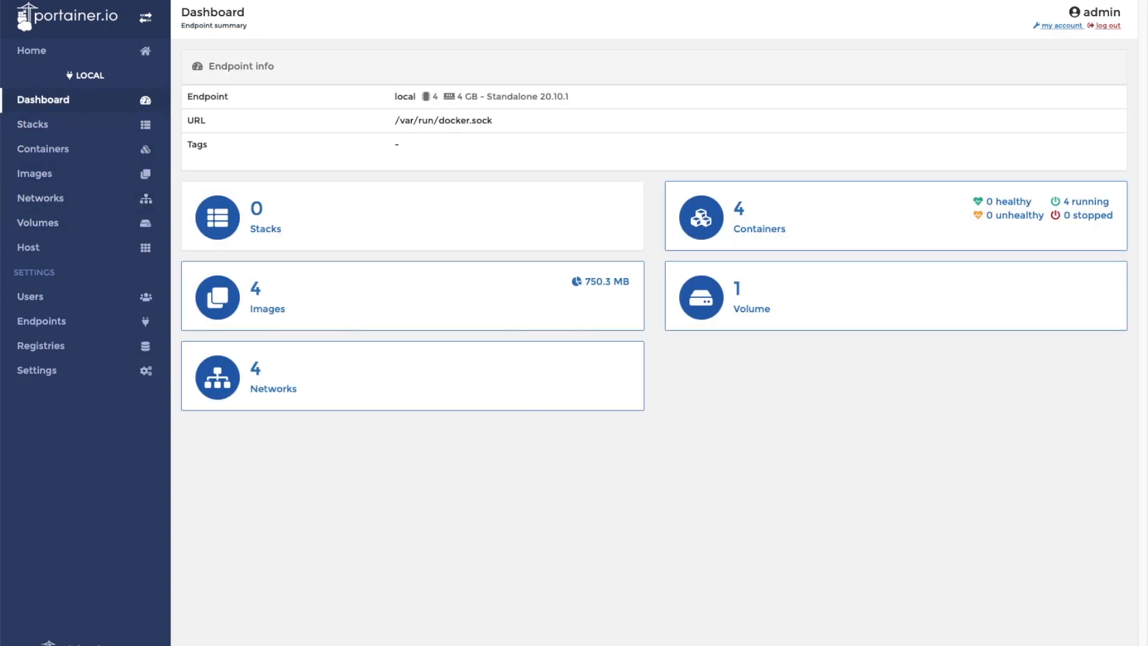